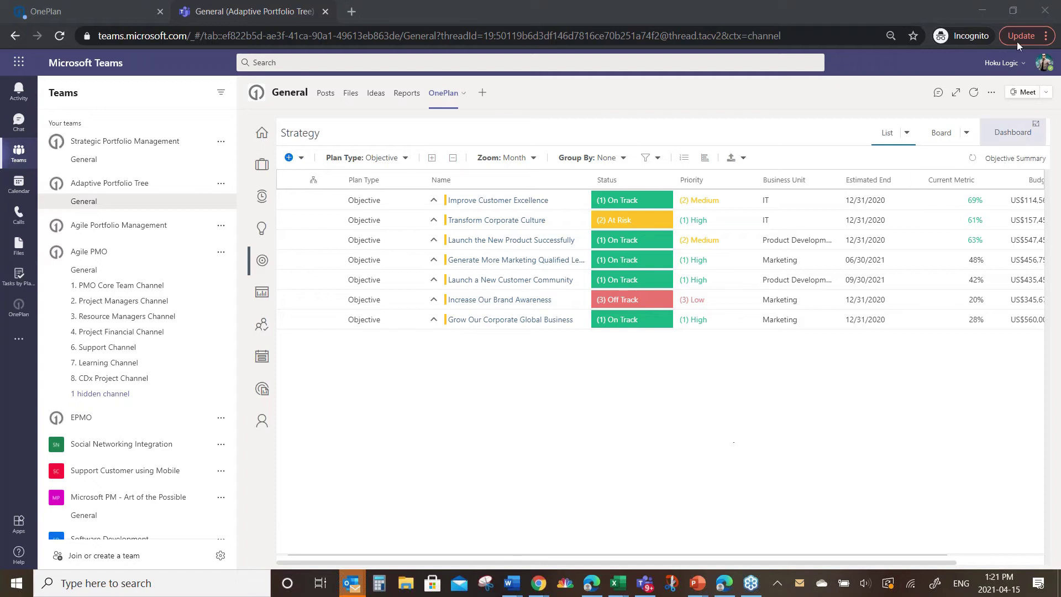
# Enlarge the strategy list, review the details and key results of the Improve Customer Excellence objective, and return to the list.
pyautogui.click(956, 94)
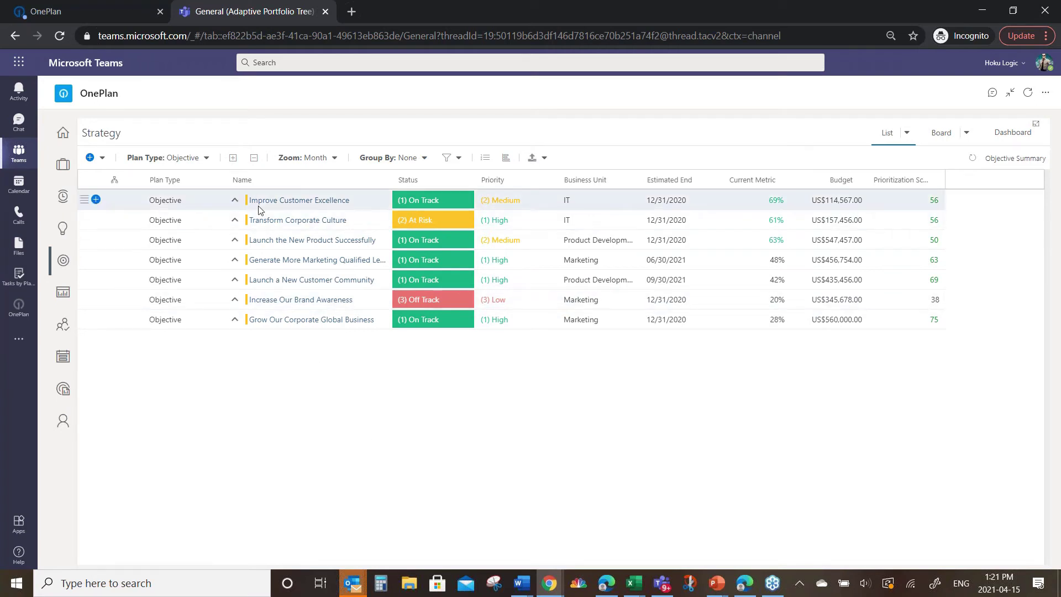
pyautogui.click(289, 201)
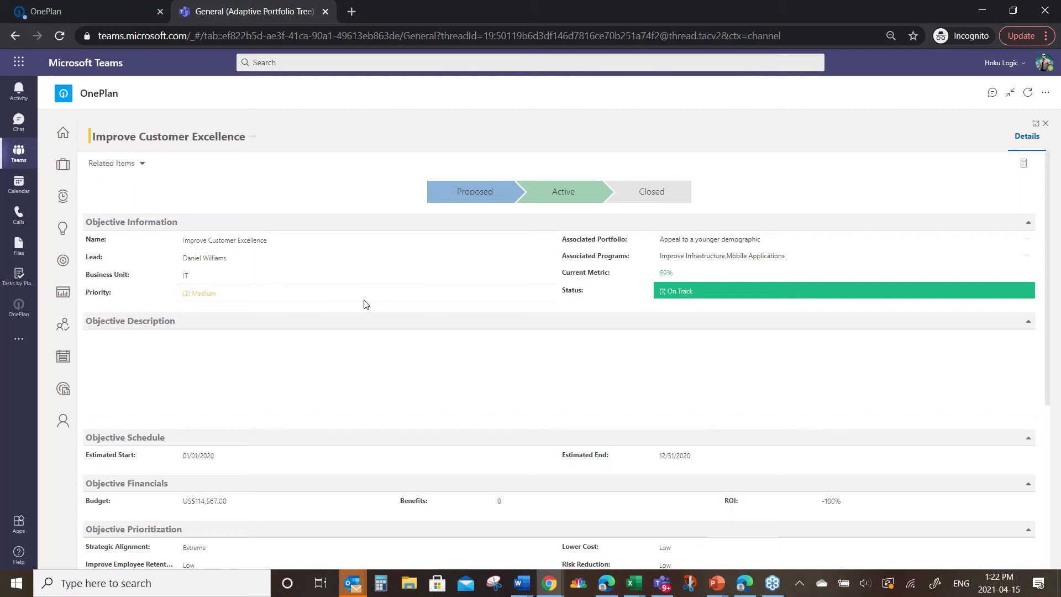
pyautogui.scroll(-5, 363, 304)
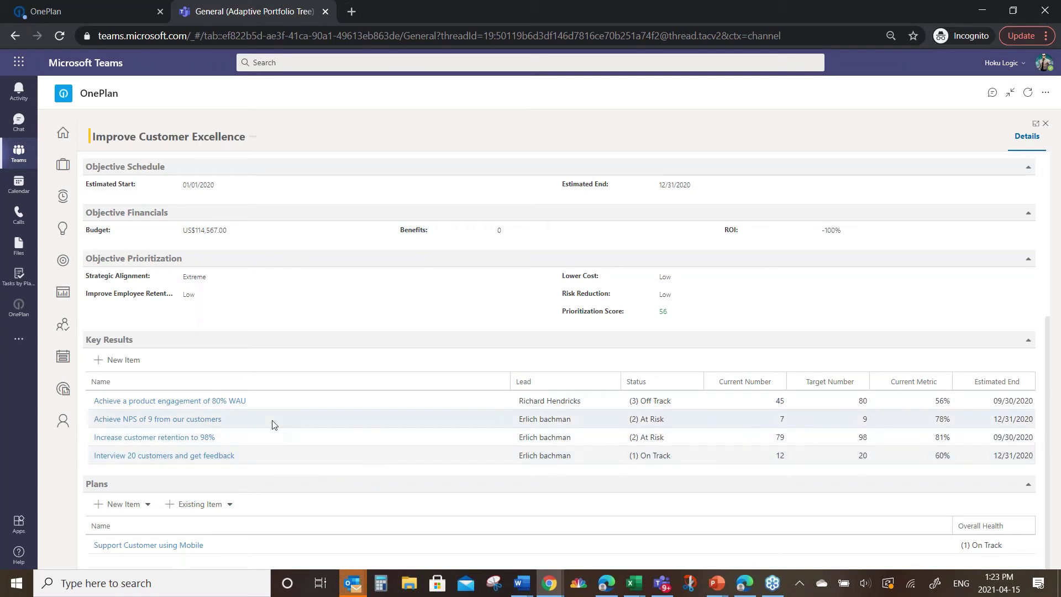
pyautogui.scroll(5, 350, 393)
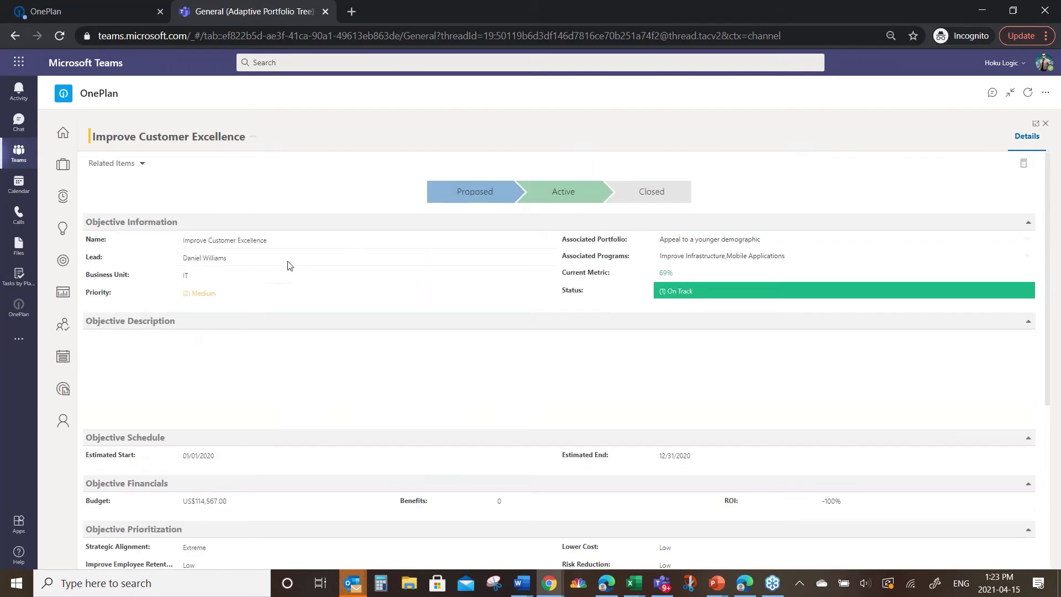
pyautogui.click(12, 36)
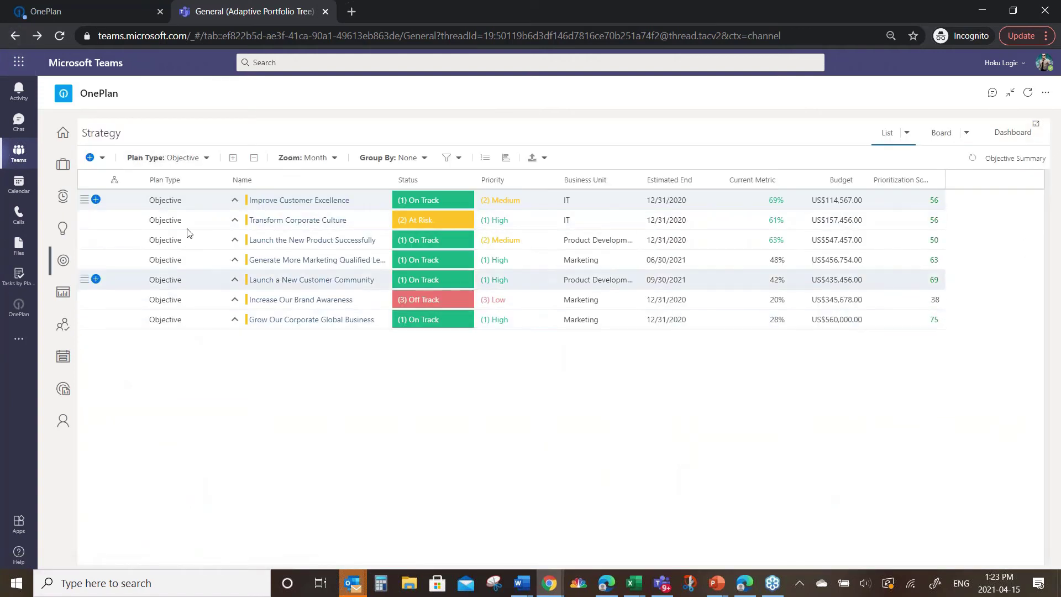
# Expand all objectives to their key results and view the objectives by business unit, by priority and by status.
pyautogui.click(233, 161)
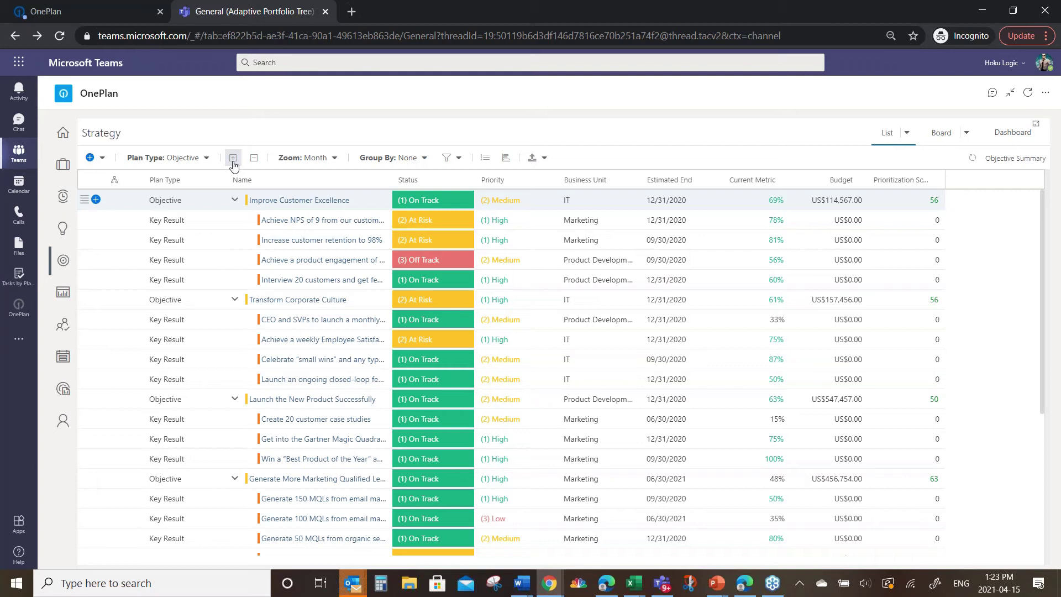
pyautogui.click(908, 136)
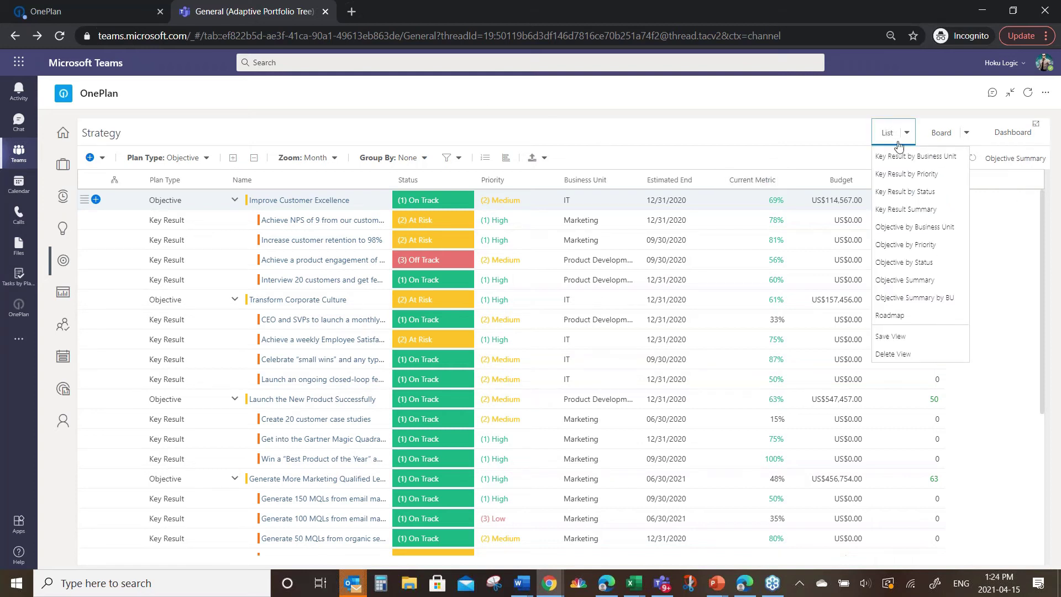
pyautogui.click(911, 228)
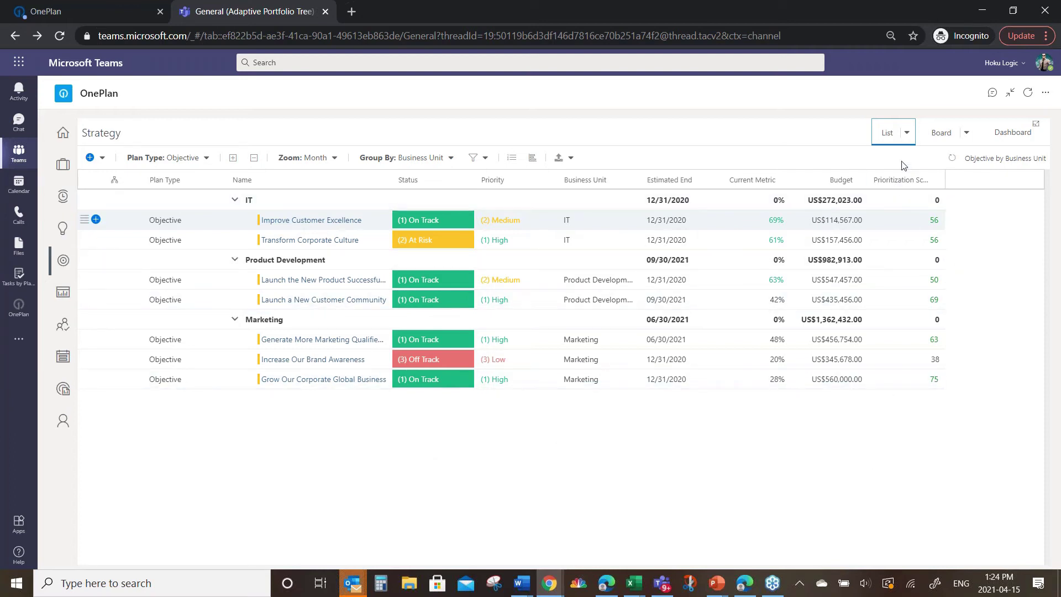
pyautogui.click(905, 132)
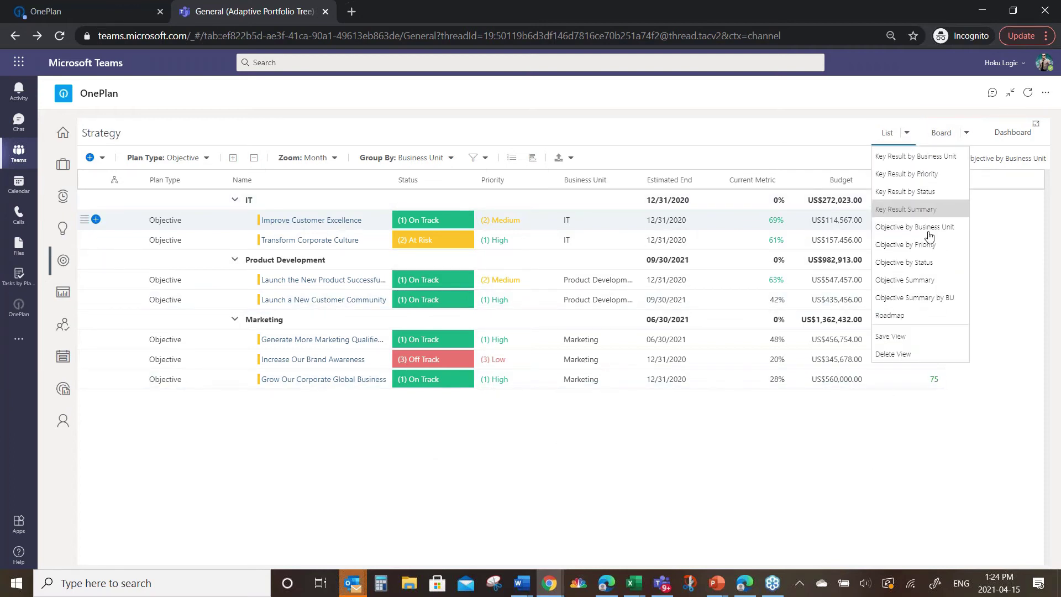
pyautogui.click(907, 253)
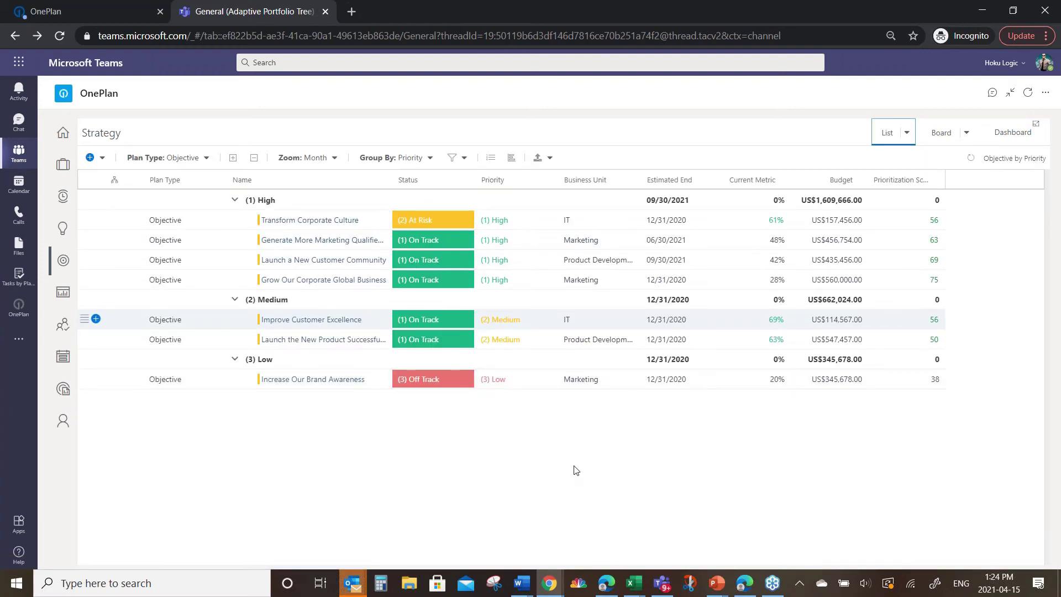
pyautogui.click(906, 132)
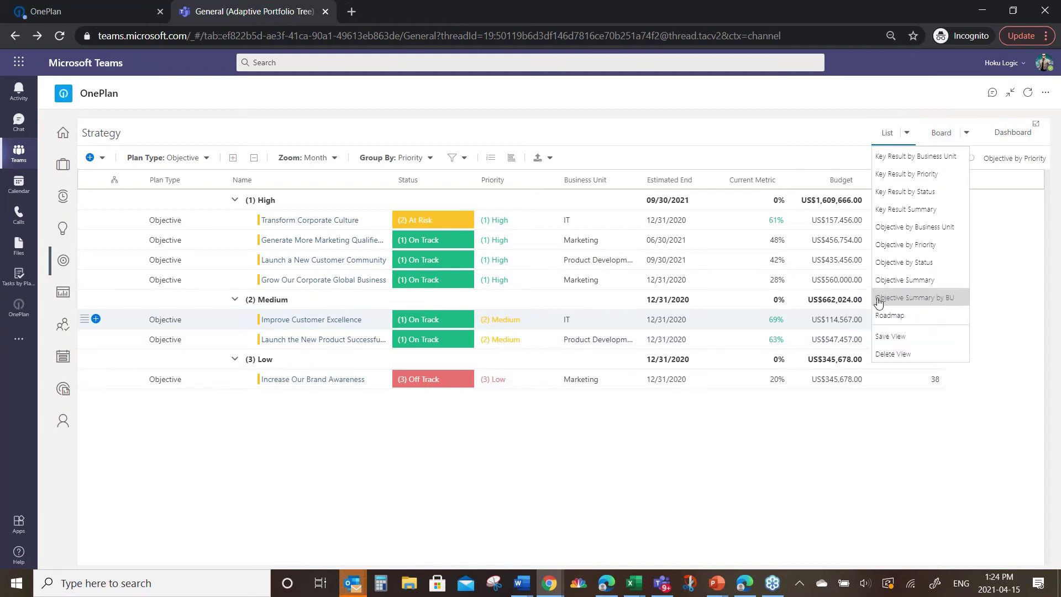
pyautogui.click(885, 262)
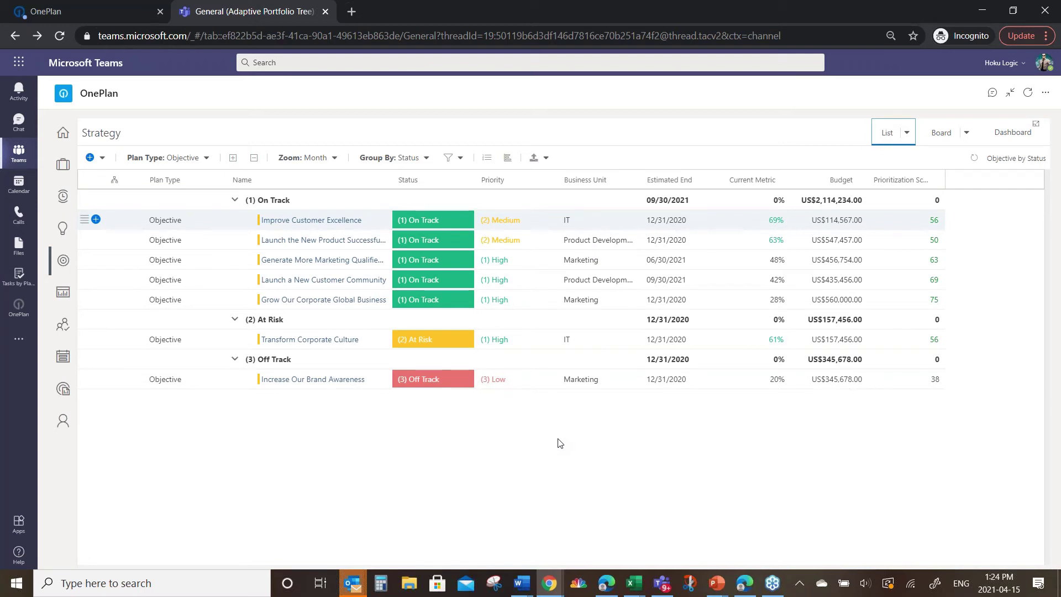
# Show the strategy as the Objective Board and split it into lanes by Business Unit.
pyautogui.click(945, 134)
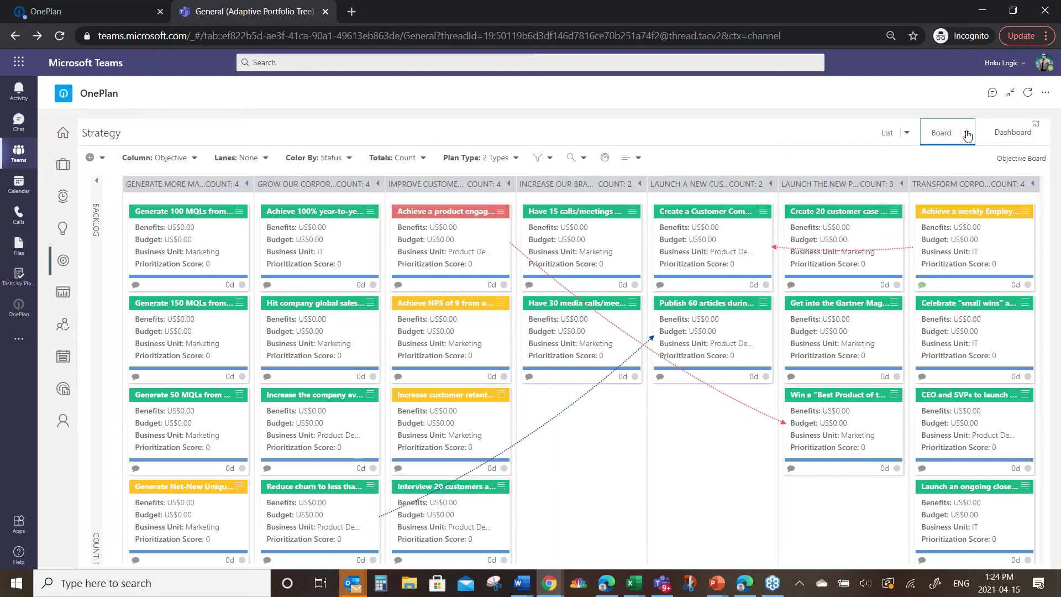
pyautogui.click(968, 134)
pyautogui.click(957, 162)
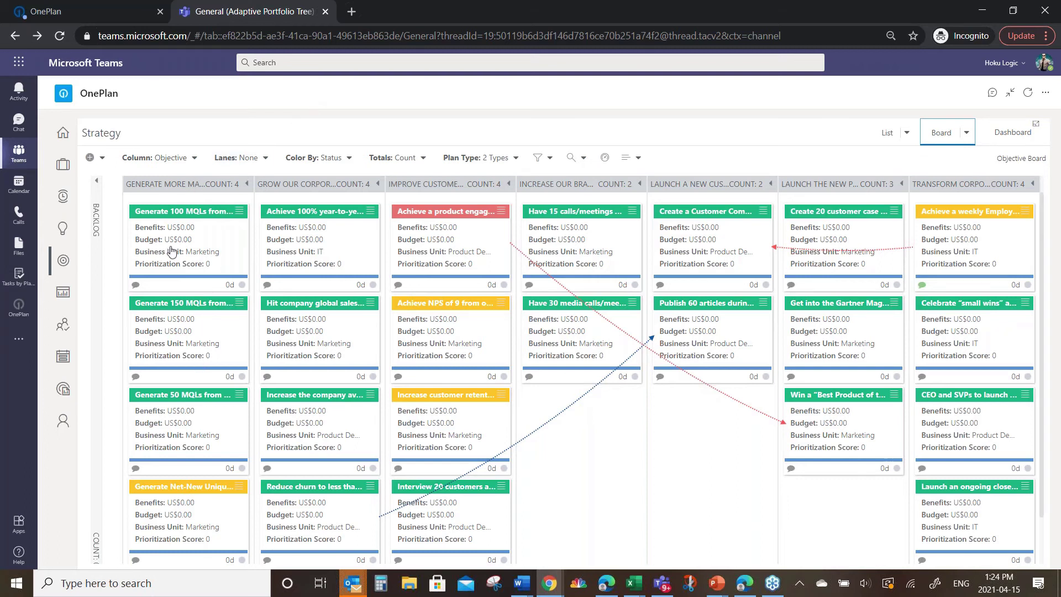
pyautogui.click(266, 159)
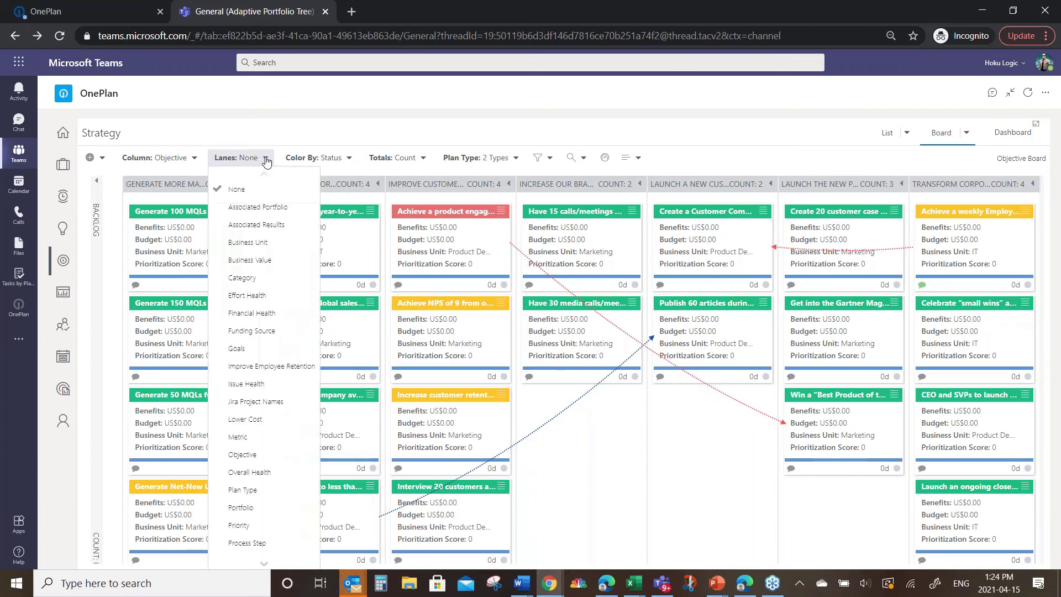
pyautogui.click(239, 244)
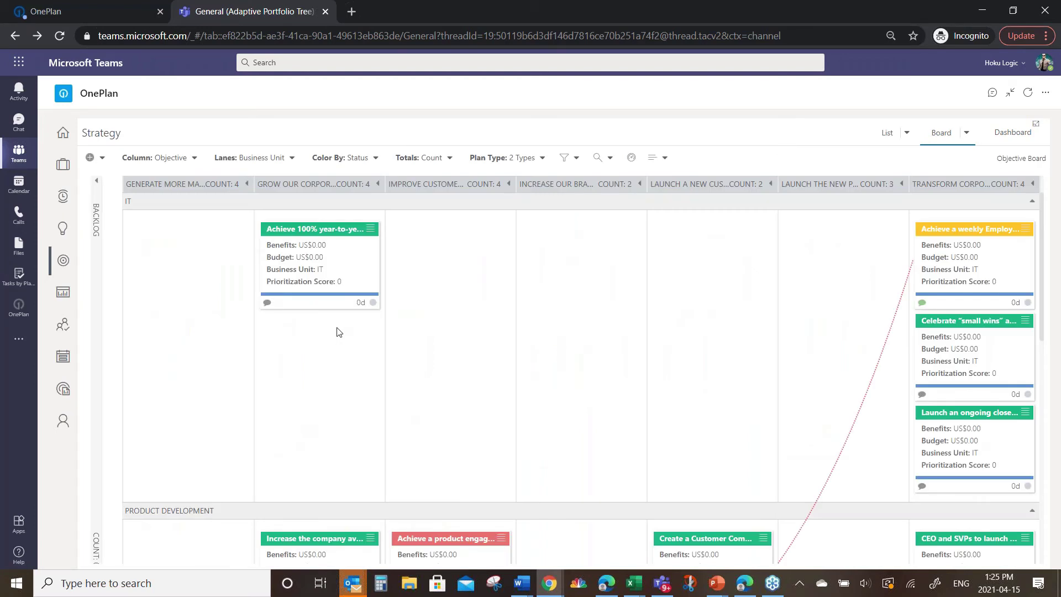
pyautogui.scroll(-6, 489, 349)
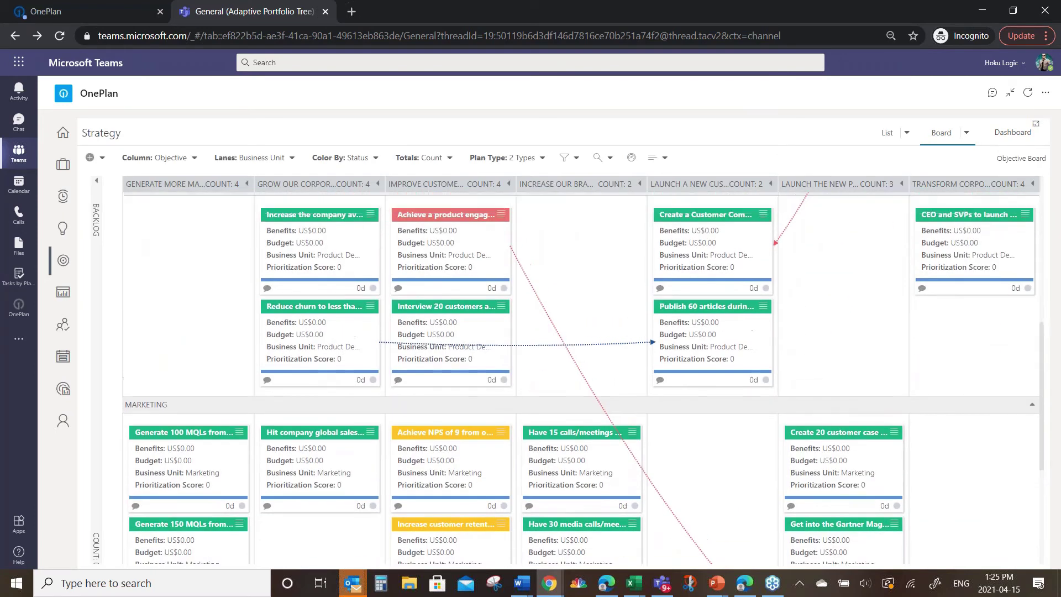
pyautogui.scroll(2, 581, 376)
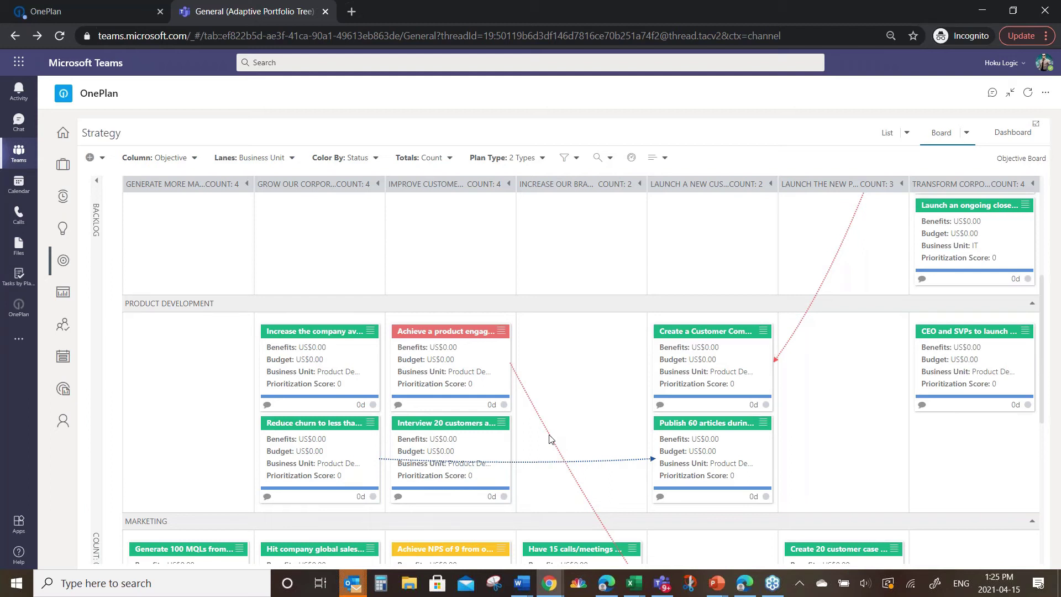
# Check the dependencies of the red "Achieve a product engagement of 80% WAU" key result card.
pyautogui.click(502, 331)
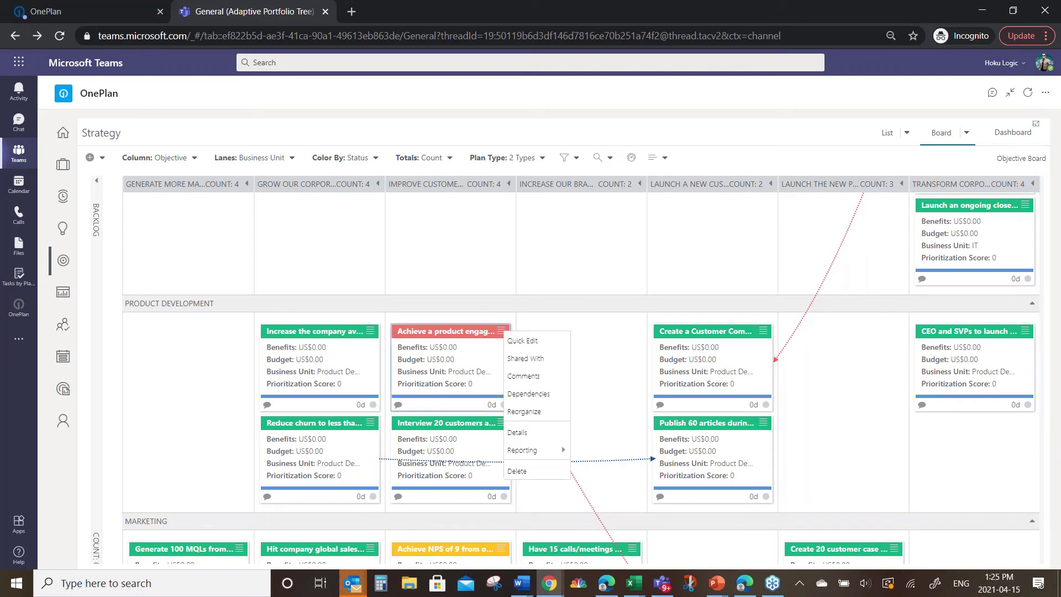
pyautogui.click(522, 394)
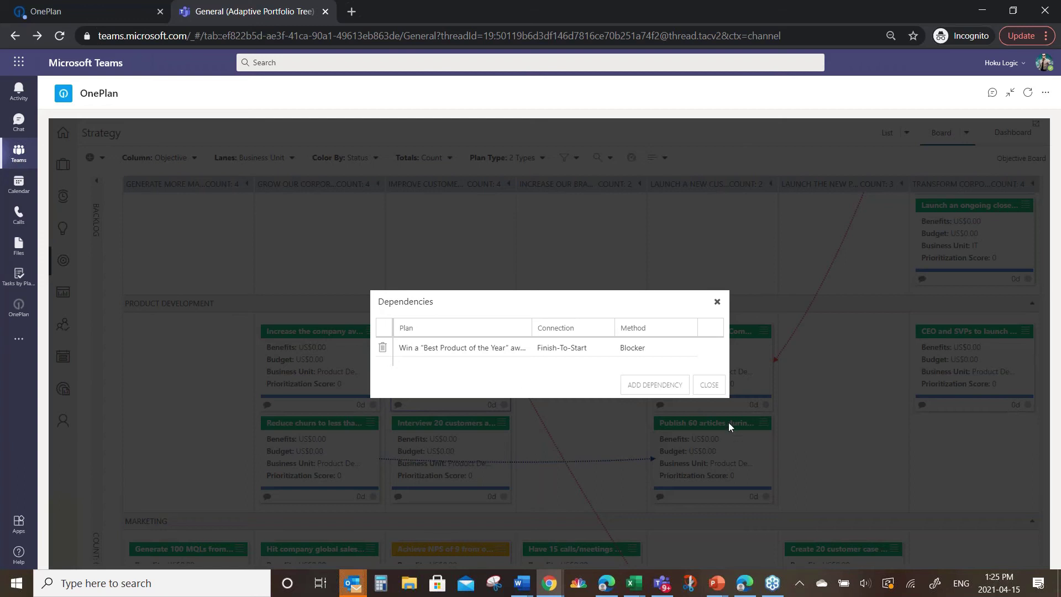
pyautogui.click(704, 386)
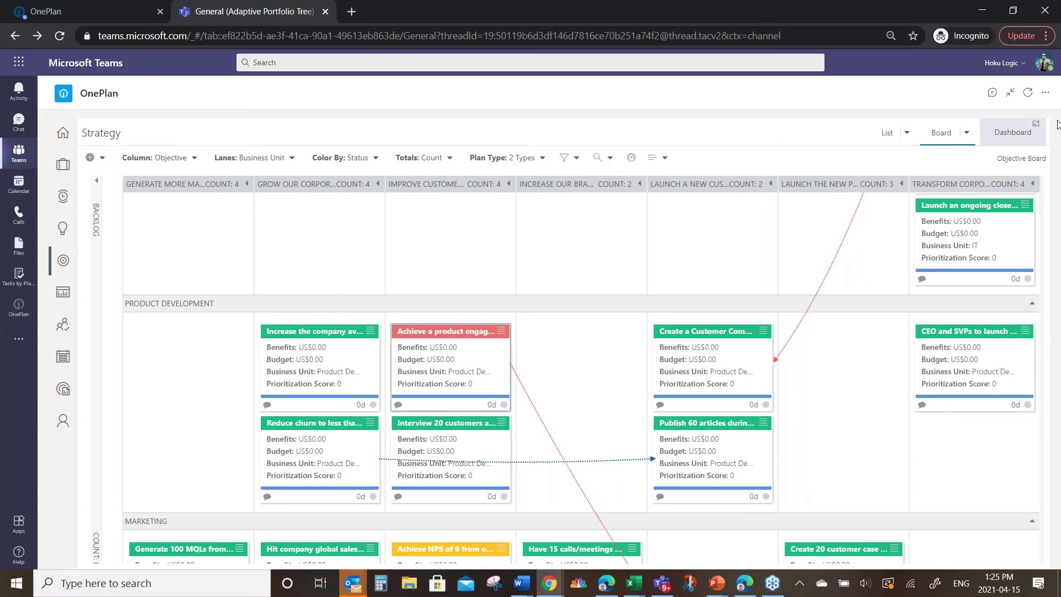
# View the Objective Portfolio dashboard, filter it temporarily to the IT business unit, and view the Objective Progress report.
pyautogui.click(1002, 136)
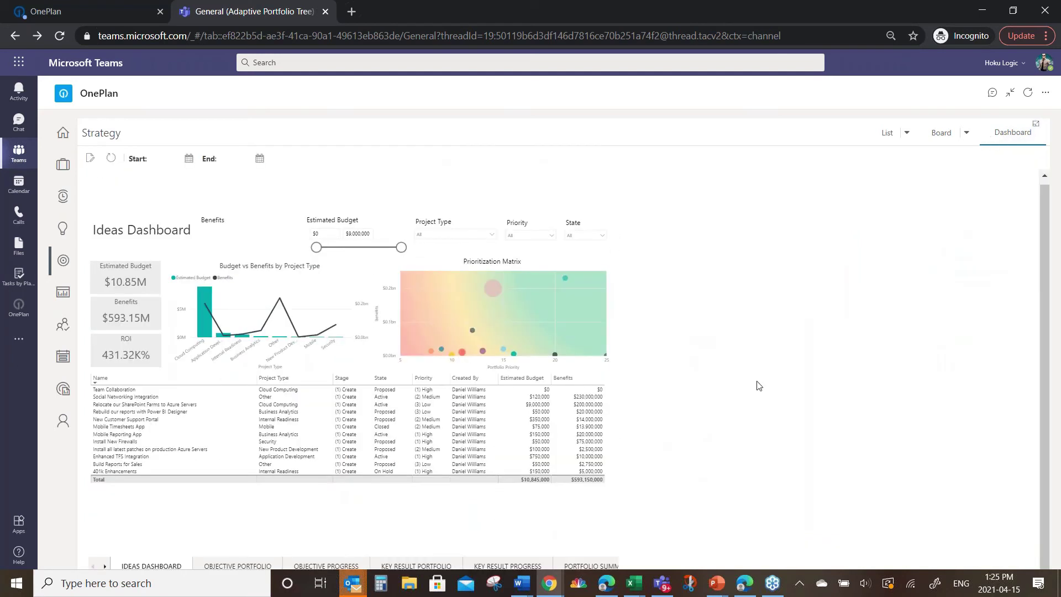
pyautogui.click(225, 566)
pyautogui.click(224, 566)
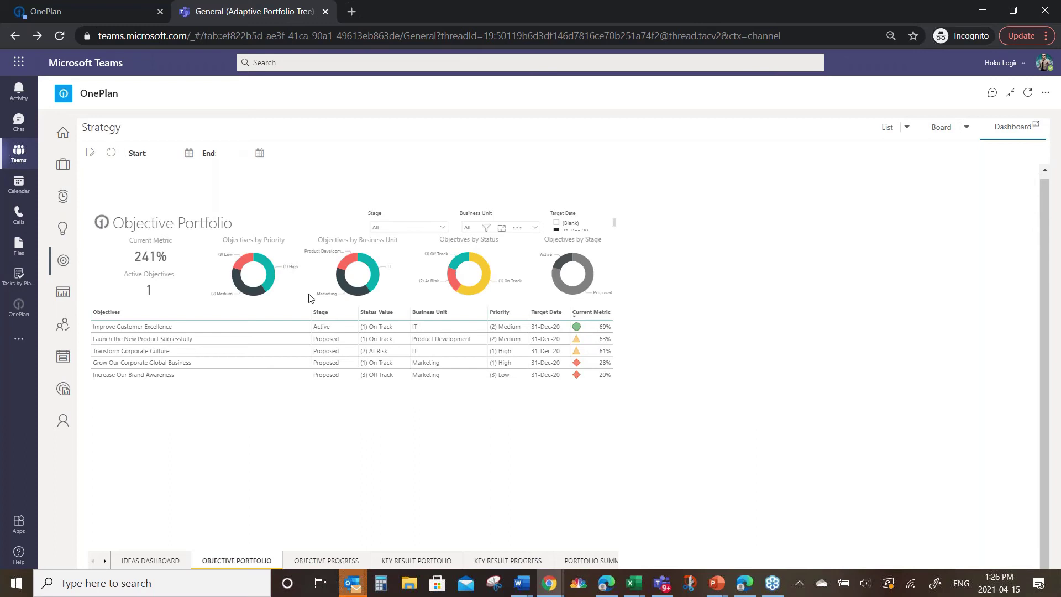
pyautogui.click(376, 277)
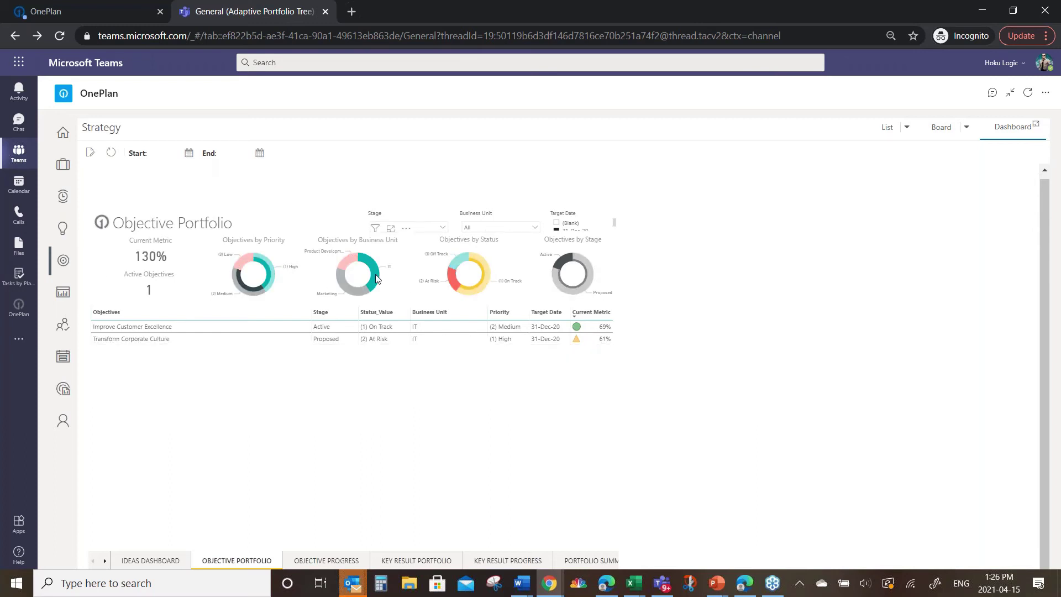
pyautogui.click(374, 274)
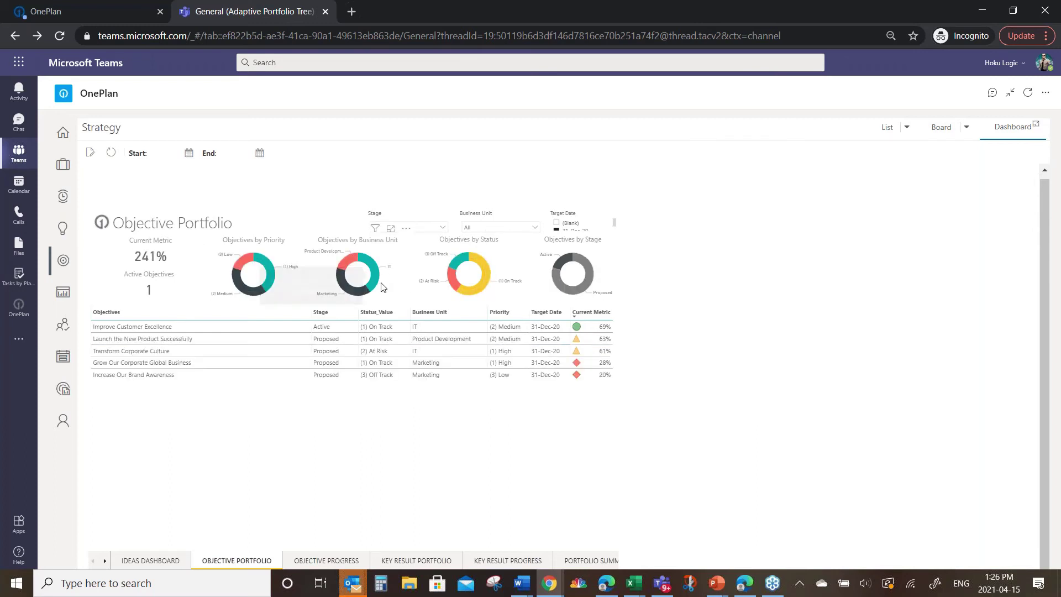
pyautogui.click(326, 561)
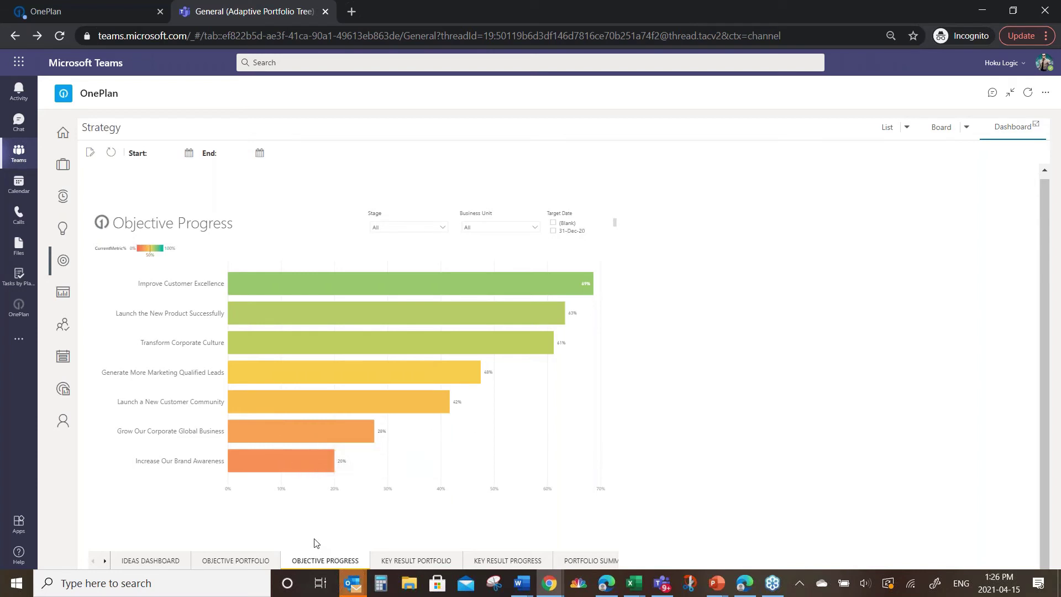
# Review the Key Result Portfolio report, filter it temporarily to the Marketing business unit, and view the Key Result Progress report.
pyautogui.click(401, 560)
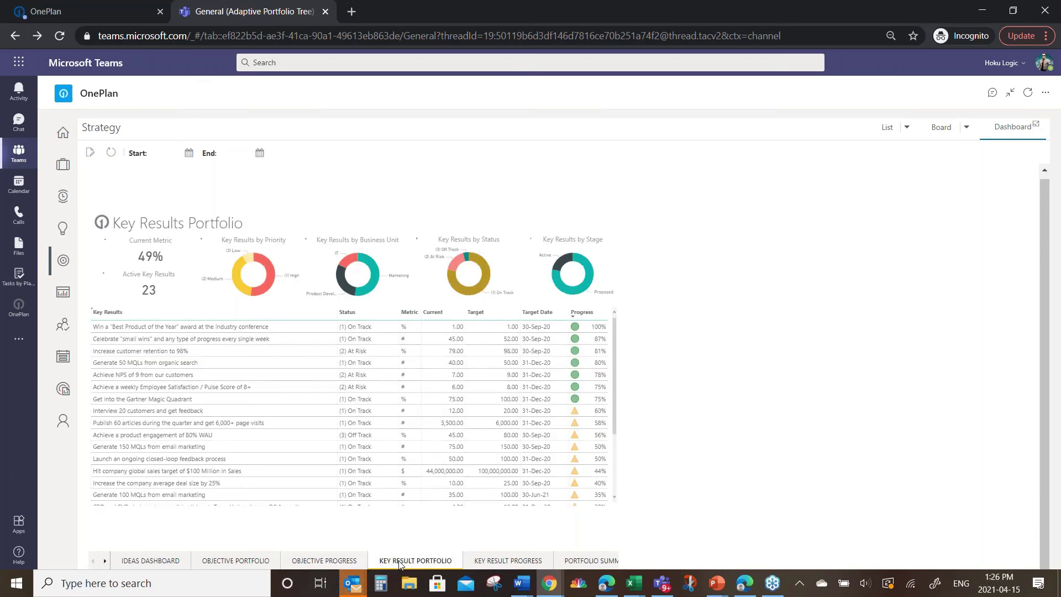
pyautogui.scroll(-2, 327, 463)
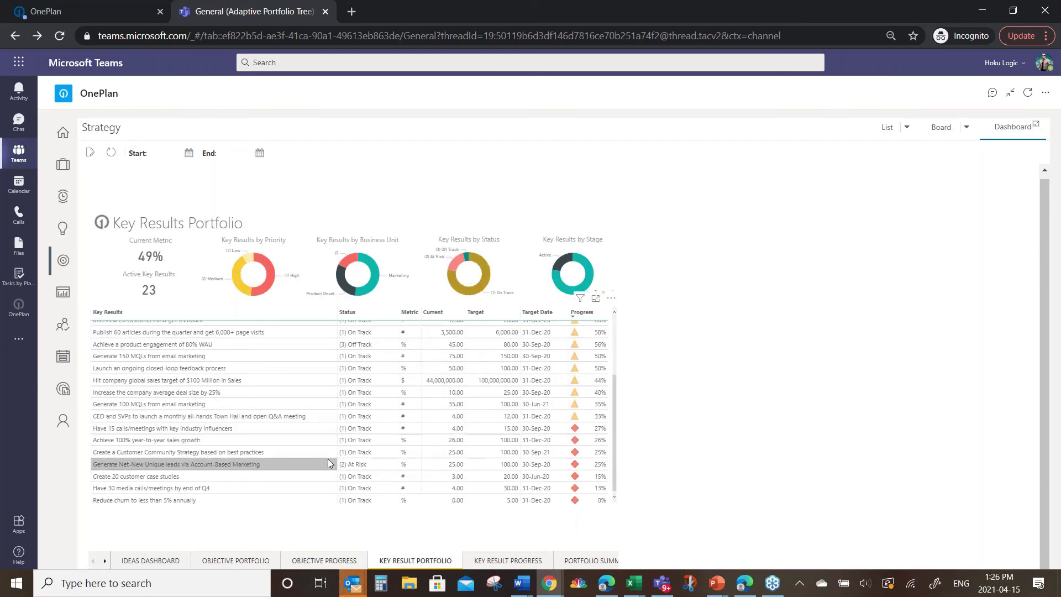
pyautogui.scroll(3, 327, 460)
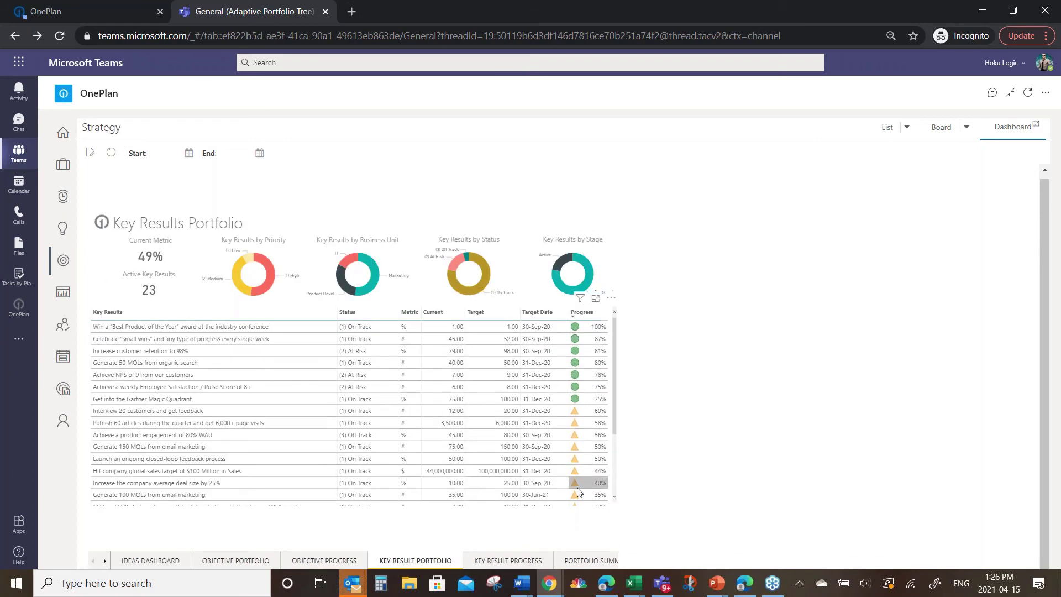
pyautogui.click(375, 278)
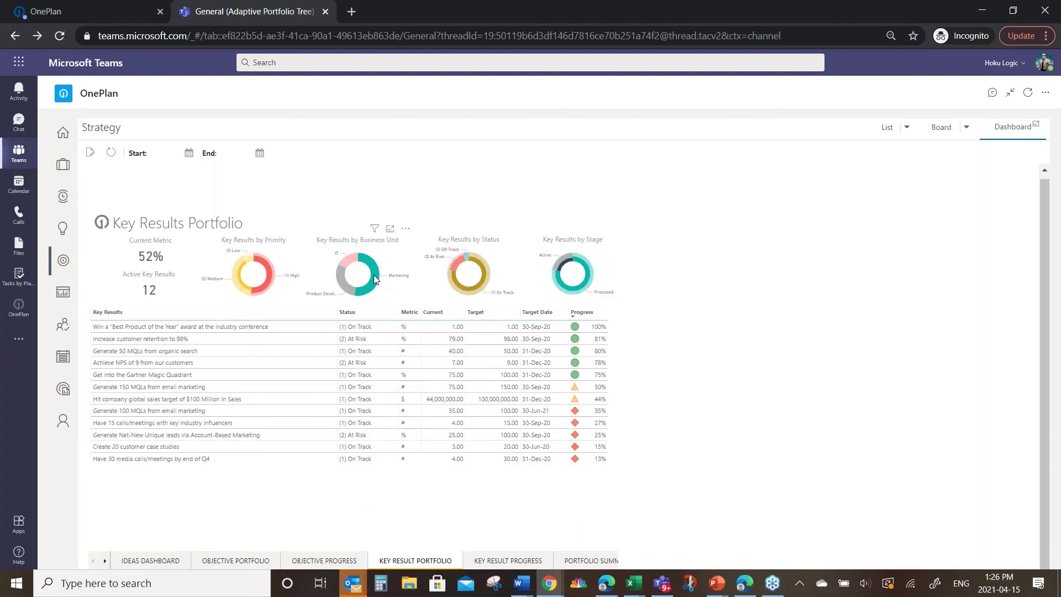
pyautogui.click(374, 278)
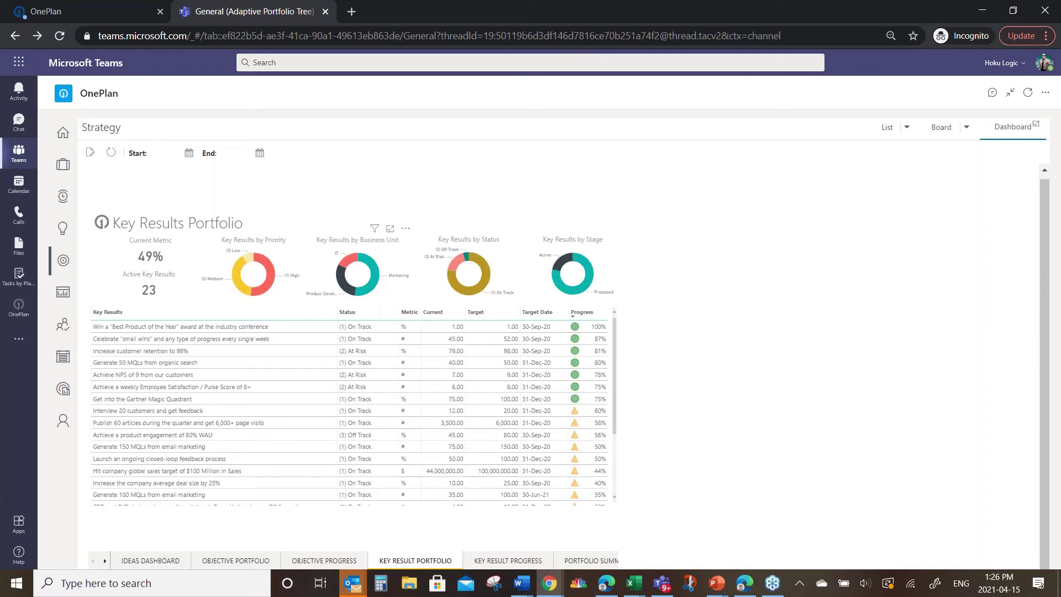
pyautogui.click(509, 561)
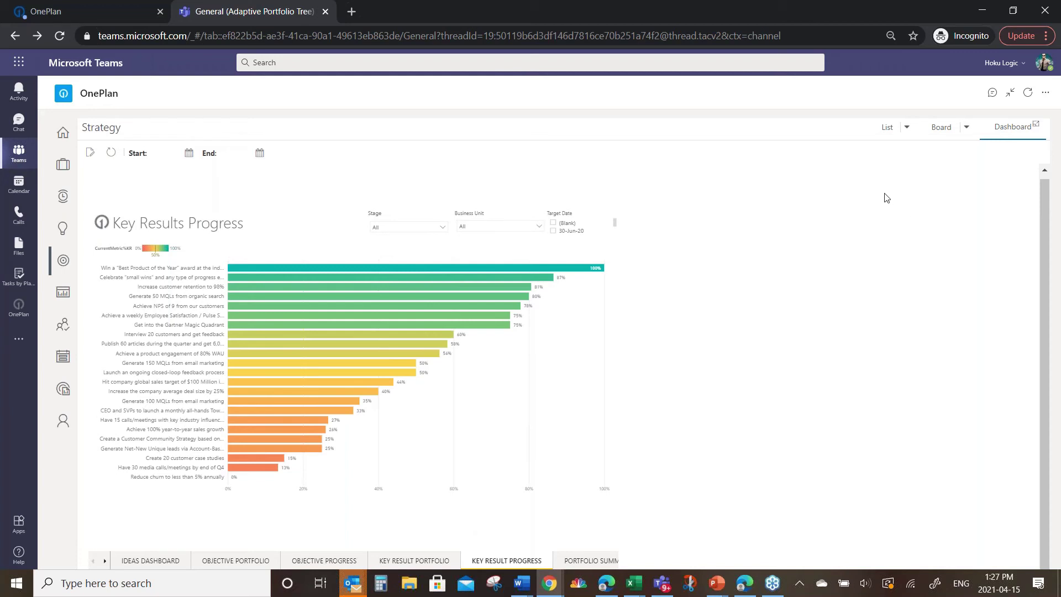
# Return to the strategy list, expand all objectives and open the key result "Increase customer retention to 98%".
pyautogui.click(890, 132)
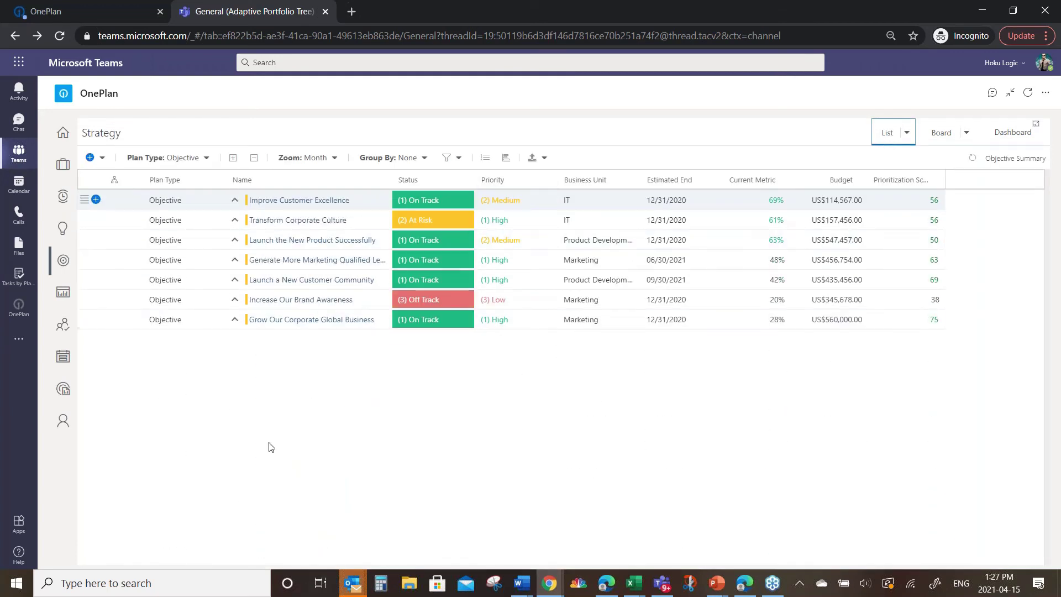
pyautogui.click(234, 159)
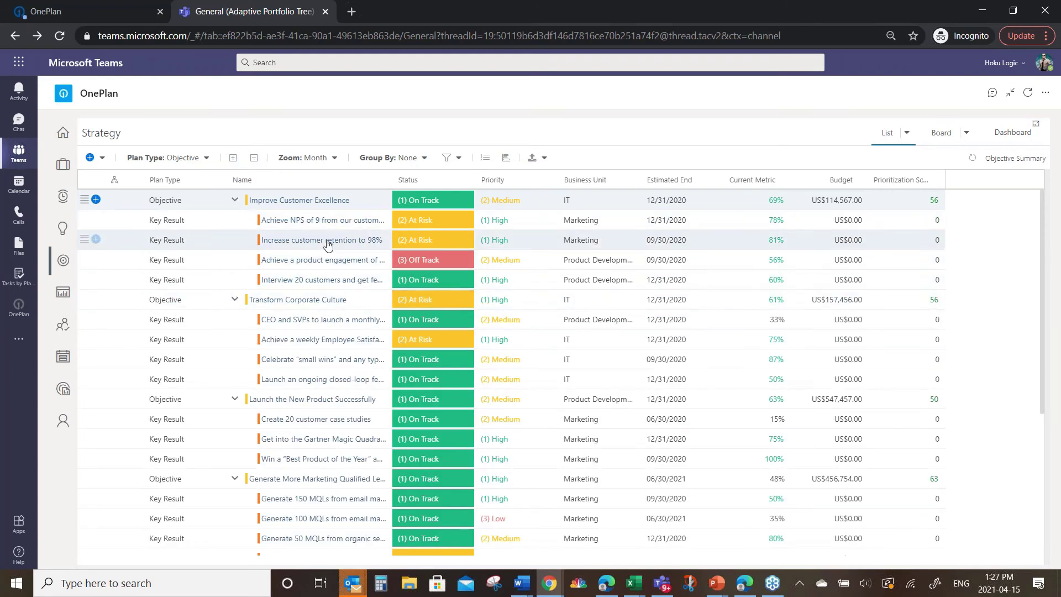
pyautogui.click(320, 240)
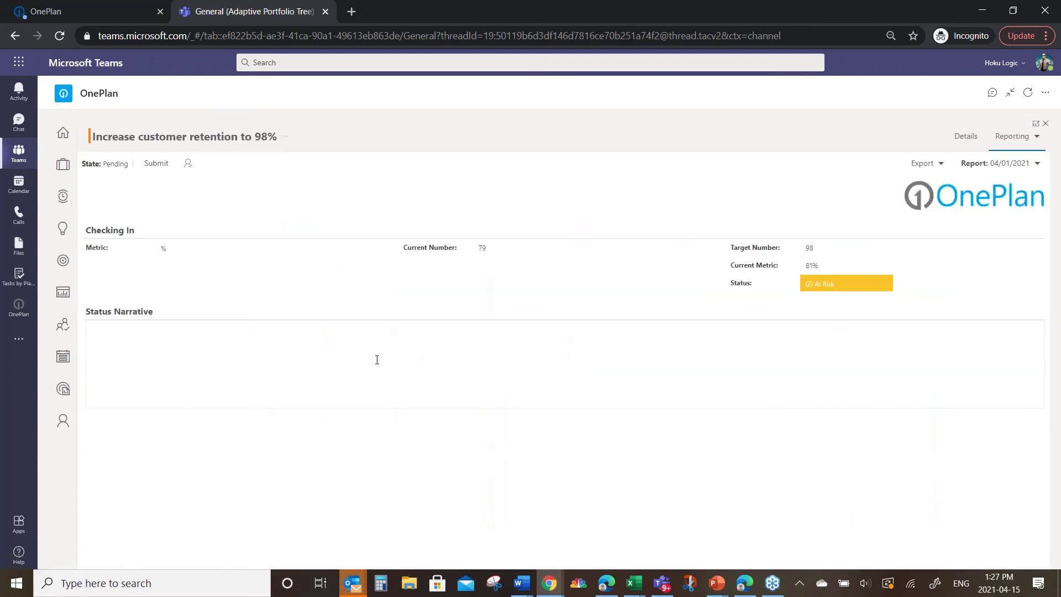
# Review the key result's details, including its information, metric and linked initiatives.
pyautogui.click(964, 138)
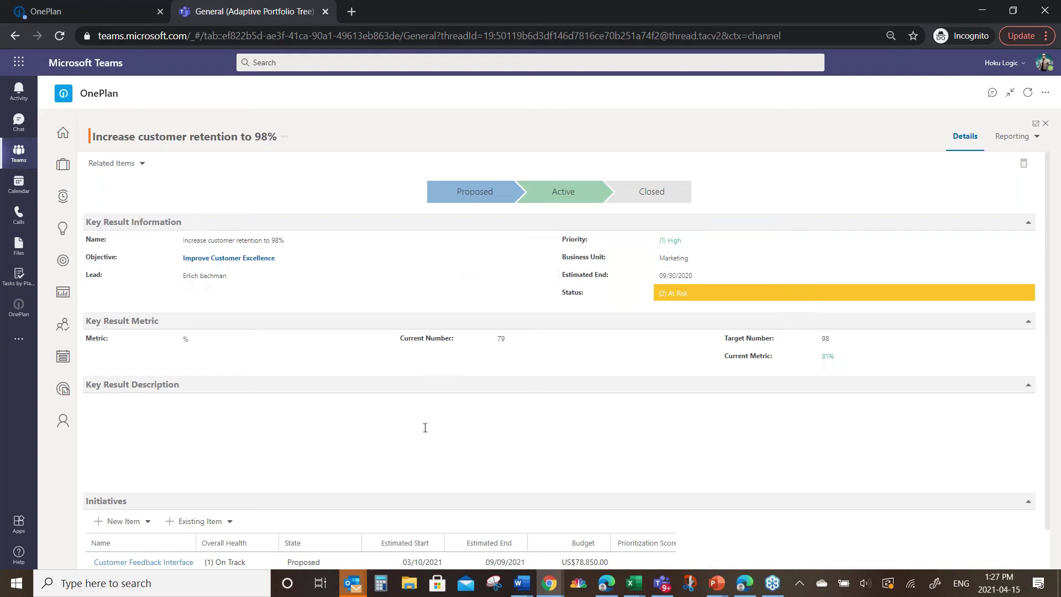
pyautogui.scroll(-1, 424, 426)
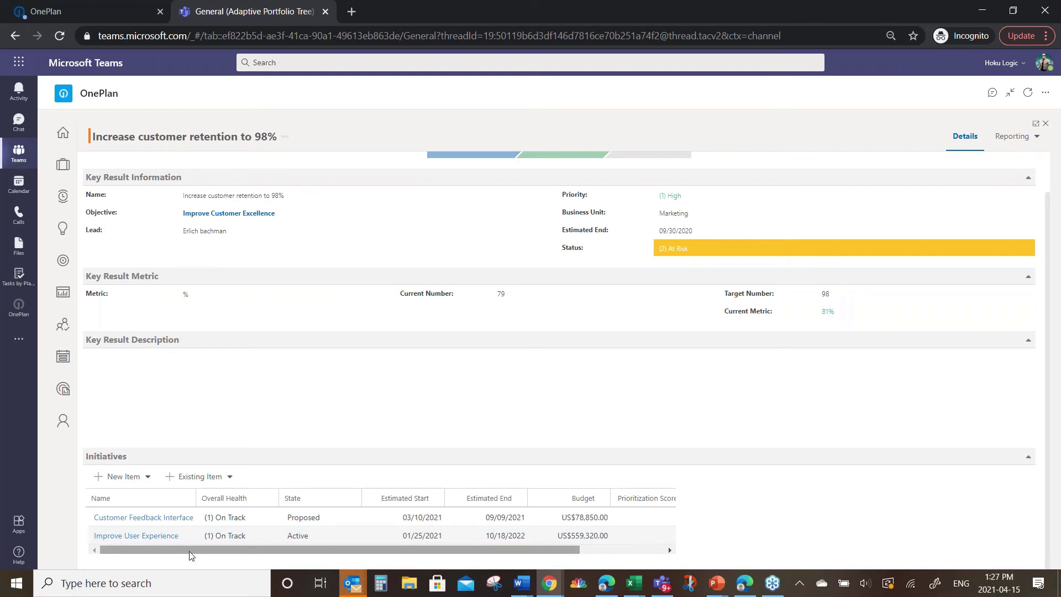
pyautogui.scroll(1, 190, 554)
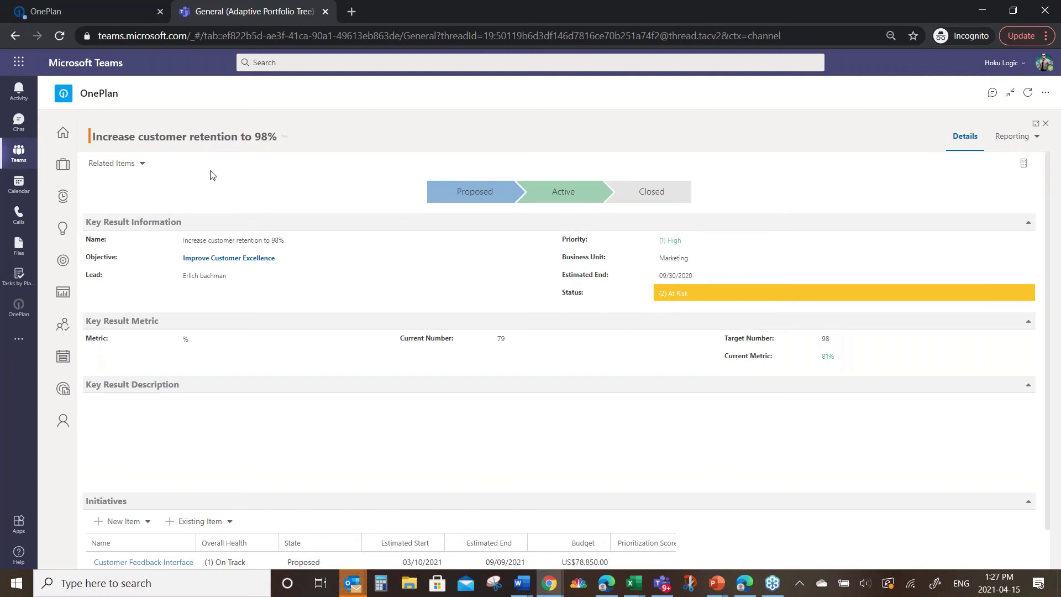
# Return to the key result's status reports, switch to the 03/01/2021 report and open its Status Narrative for editing.
pyautogui.click(1007, 137)
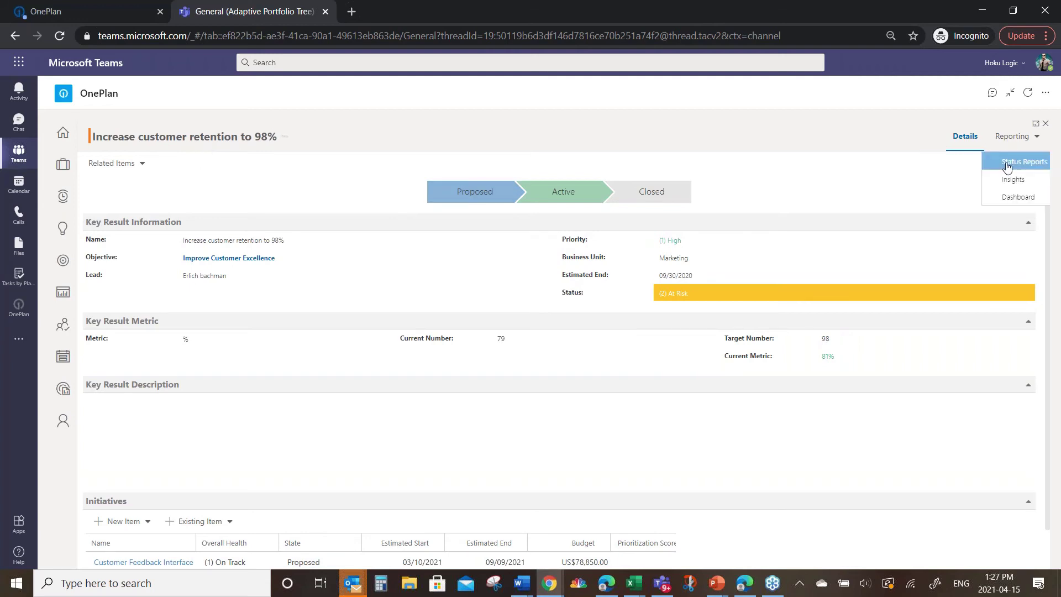
pyautogui.click(1007, 166)
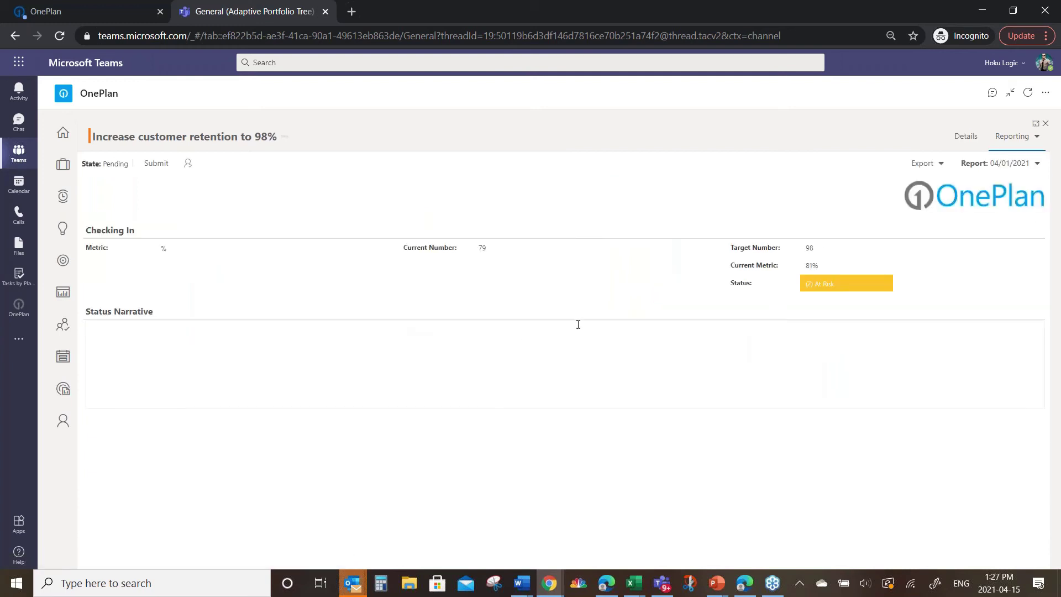
pyautogui.click(1034, 166)
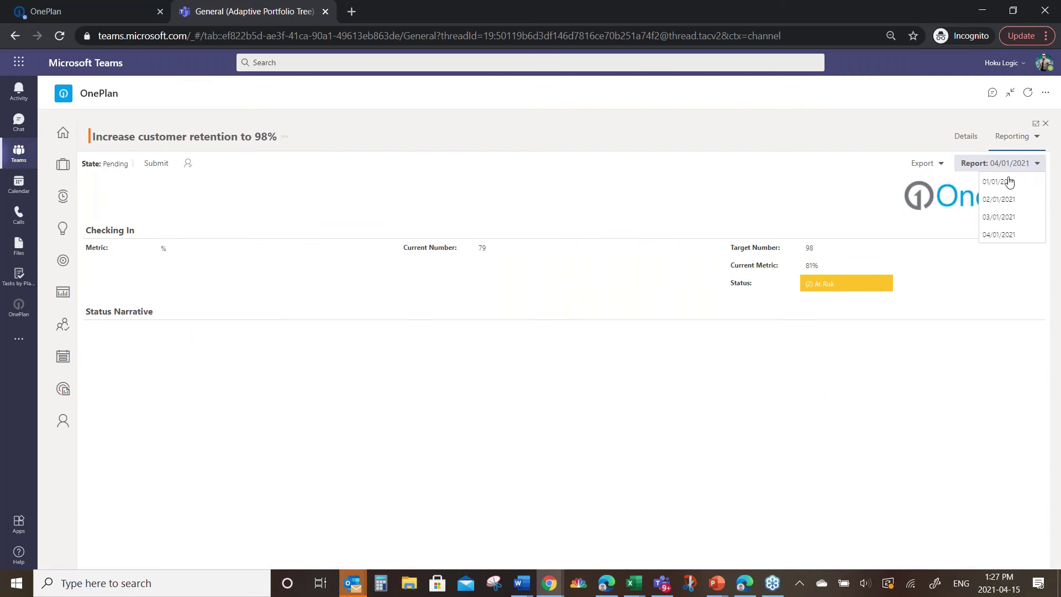
pyautogui.click(999, 217)
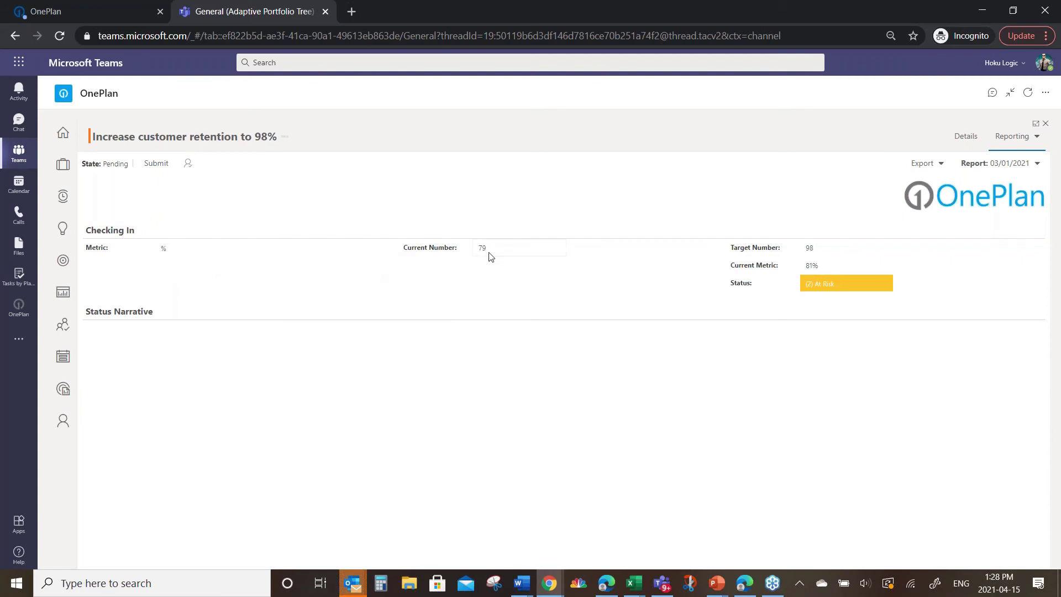
pyautogui.click(305, 363)
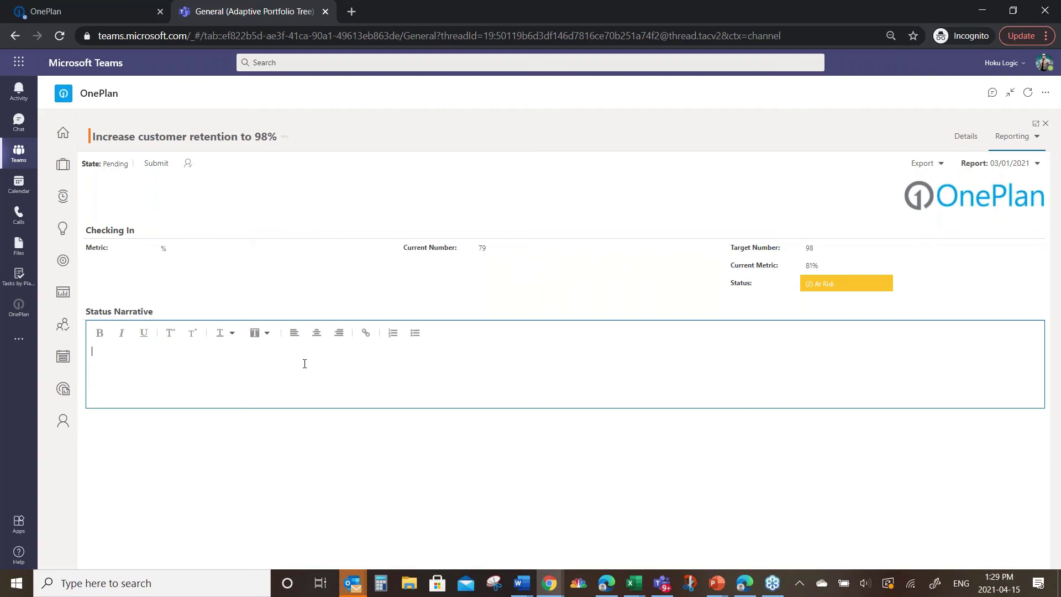
# Open My Portfolio and expand the portfolios and programs down to their projects and epics.
pyautogui.click(63, 260)
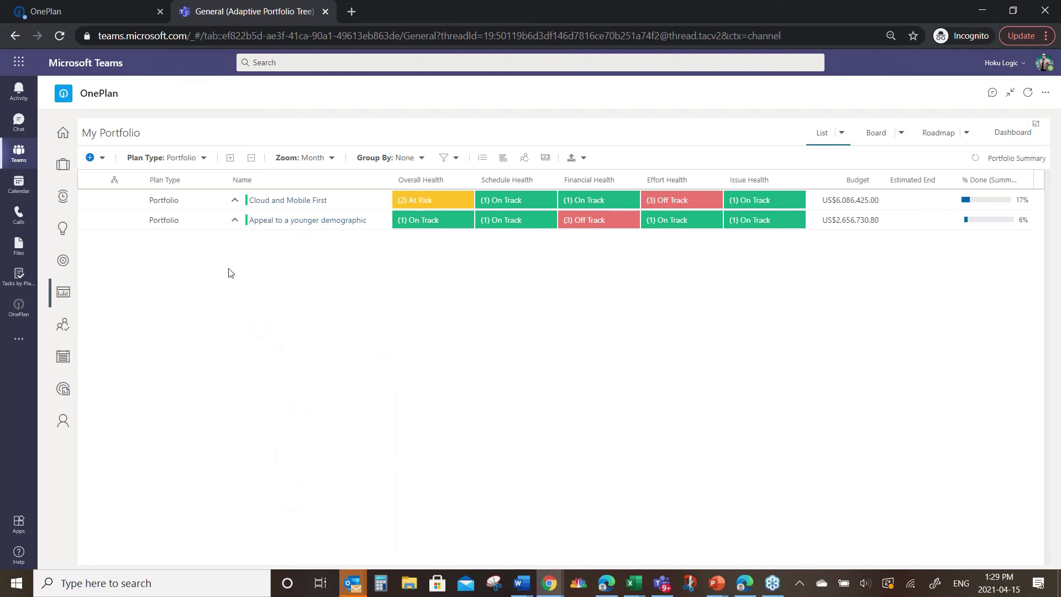
pyautogui.click(230, 160)
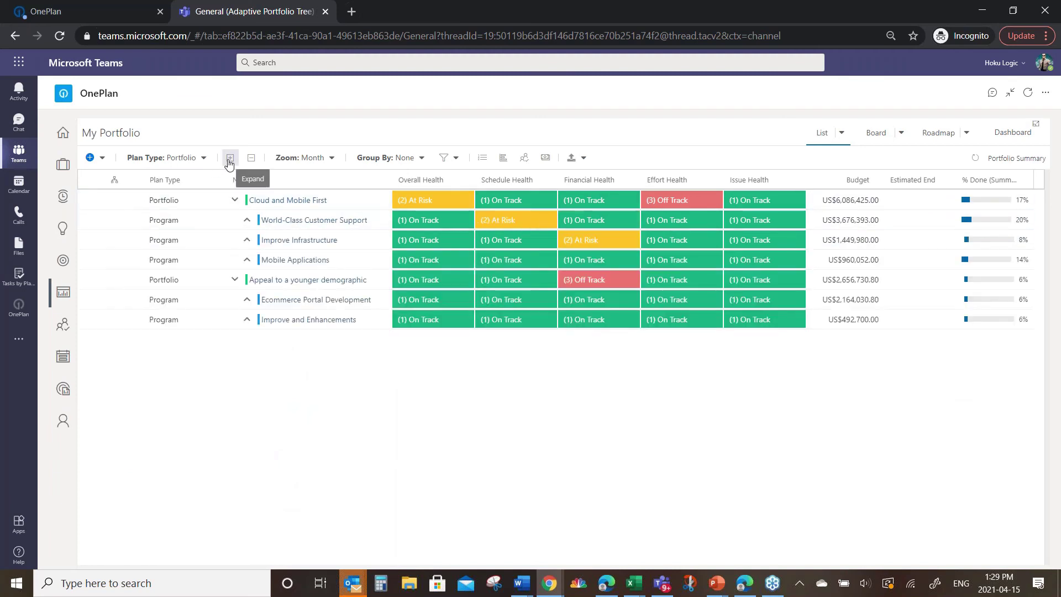
pyautogui.click(230, 160)
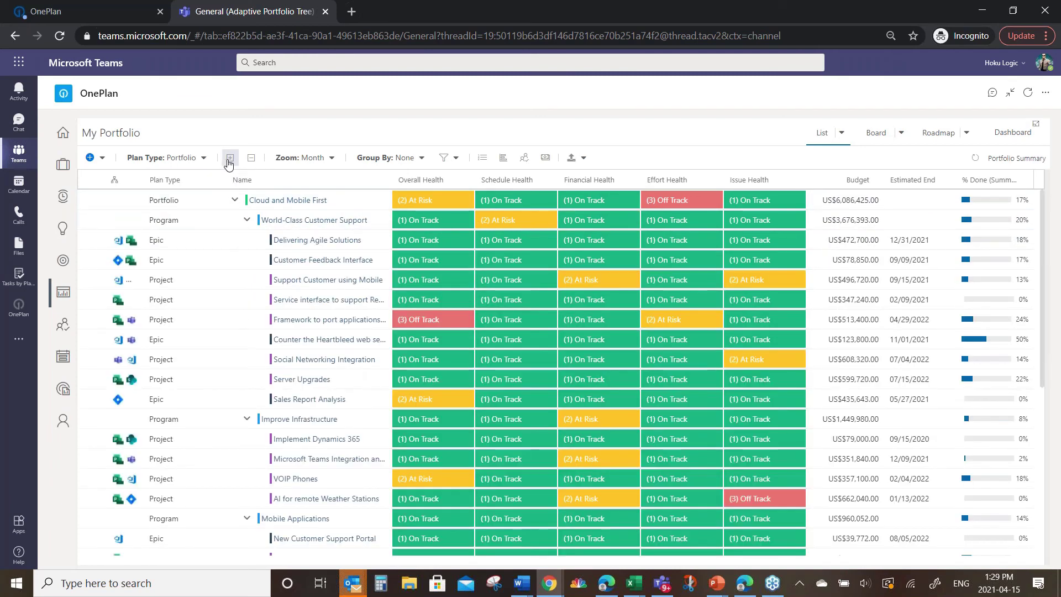
# Switch the portfolio list to the Project Alignment view and widen the Associated Results column to fit its text.
pyautogui.click(843, 133)
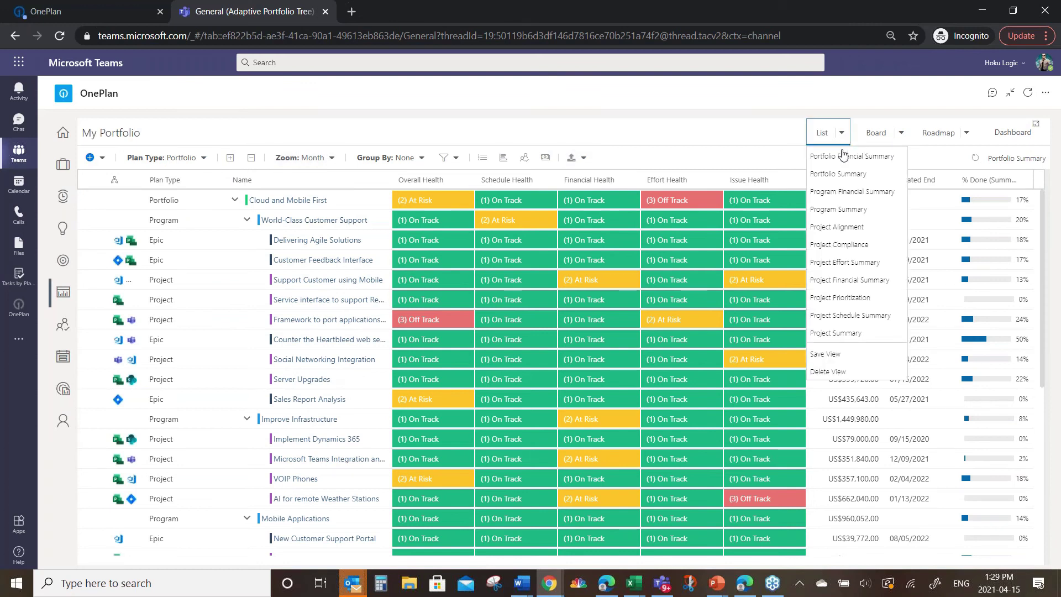
pyautogui.click(837, 227)
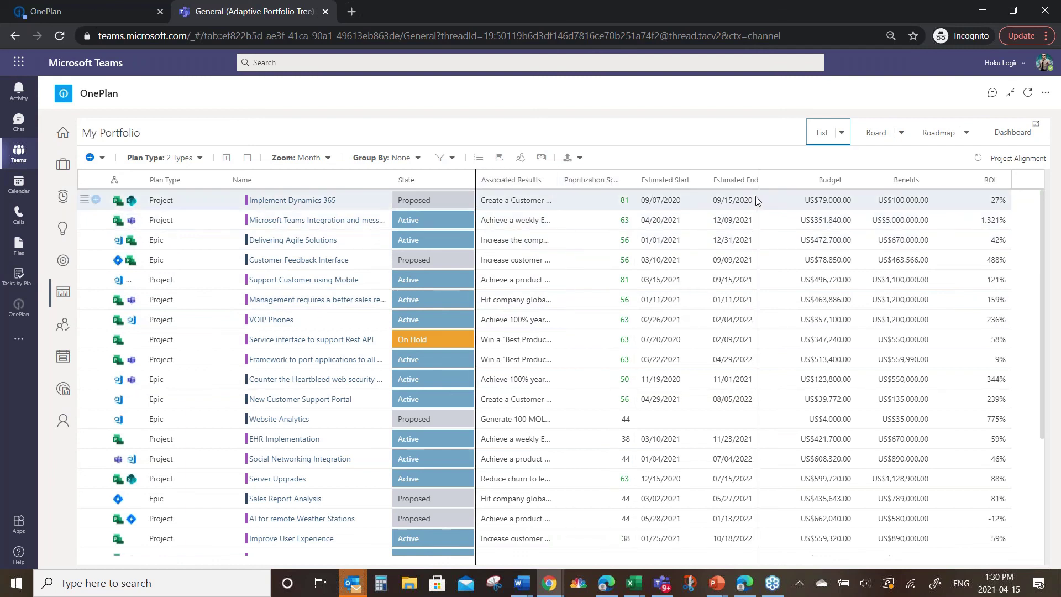
pyautogui.doubleClick(556, 177)
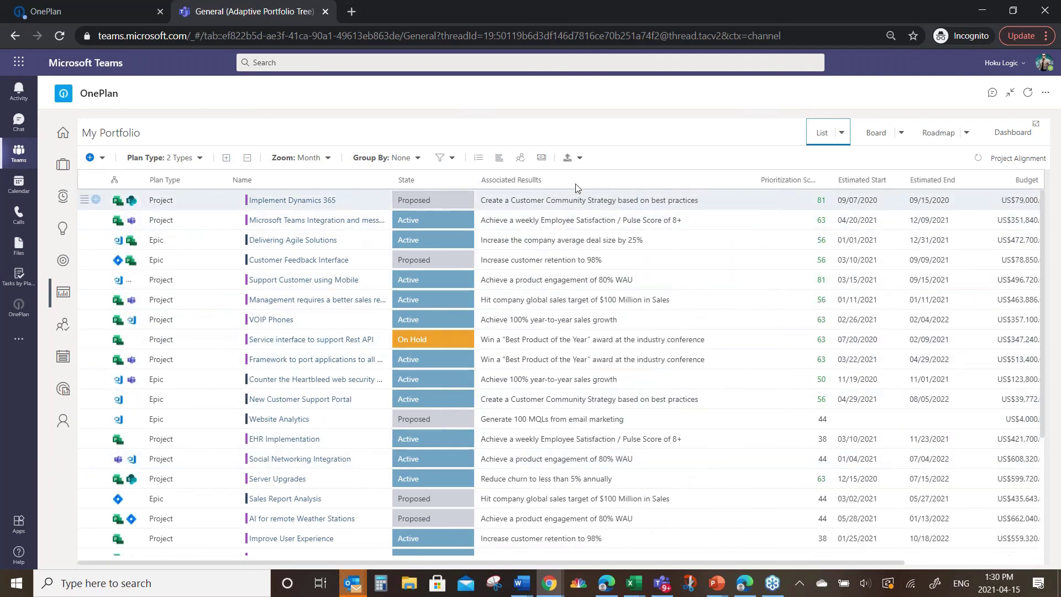
# Sort the list ascending by Associated Results and filter it to the result "Reduce churn to less than 5% annually".
pyautogui.click(749, 184)
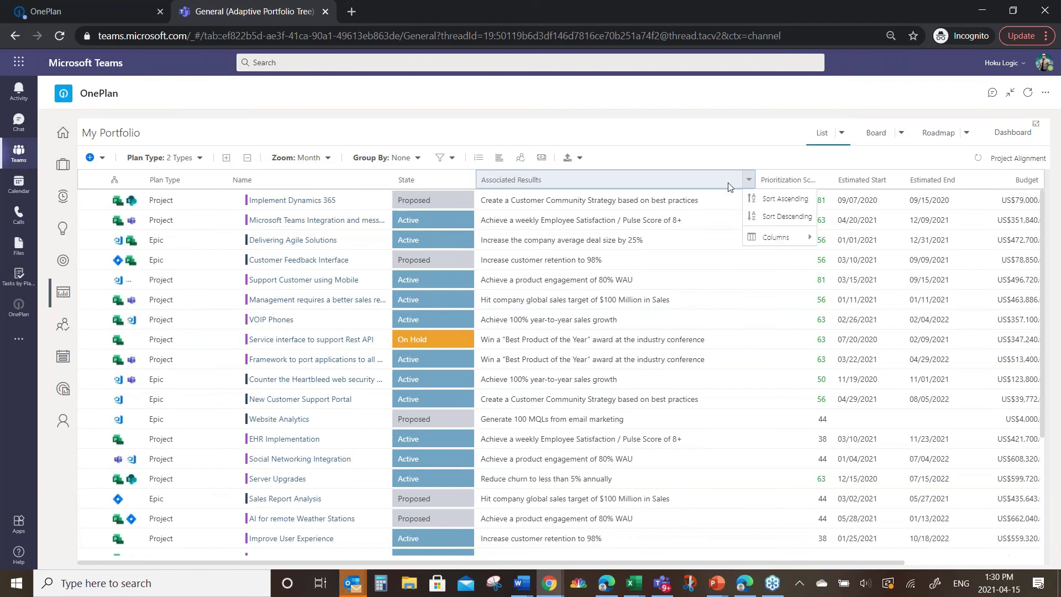
pyautogui.click(760, 200)
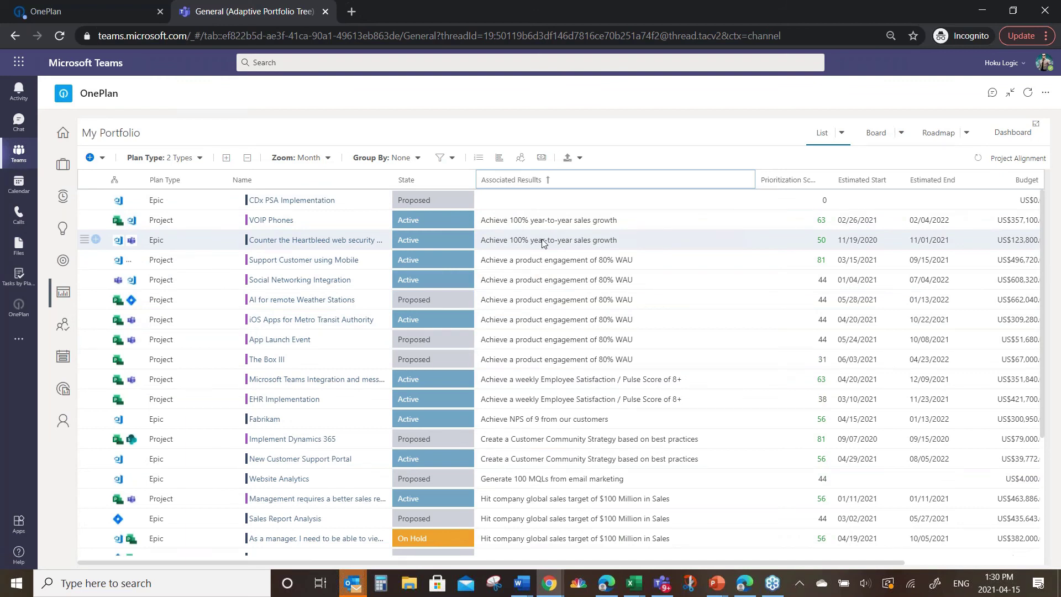
pyautogui.scroll(-3, 547, 254)
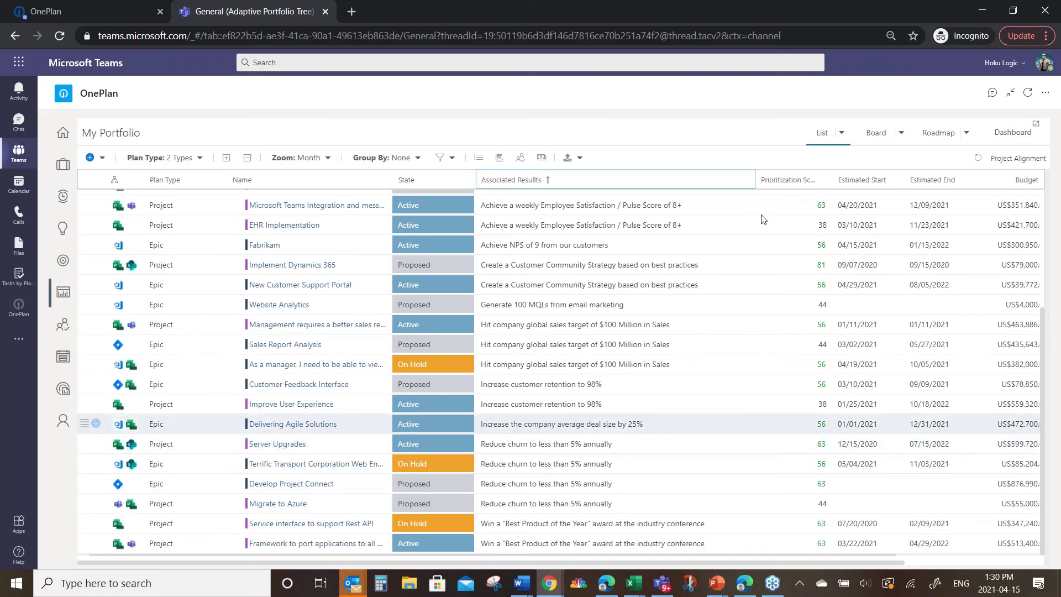
pyautogui.click(453, 159)
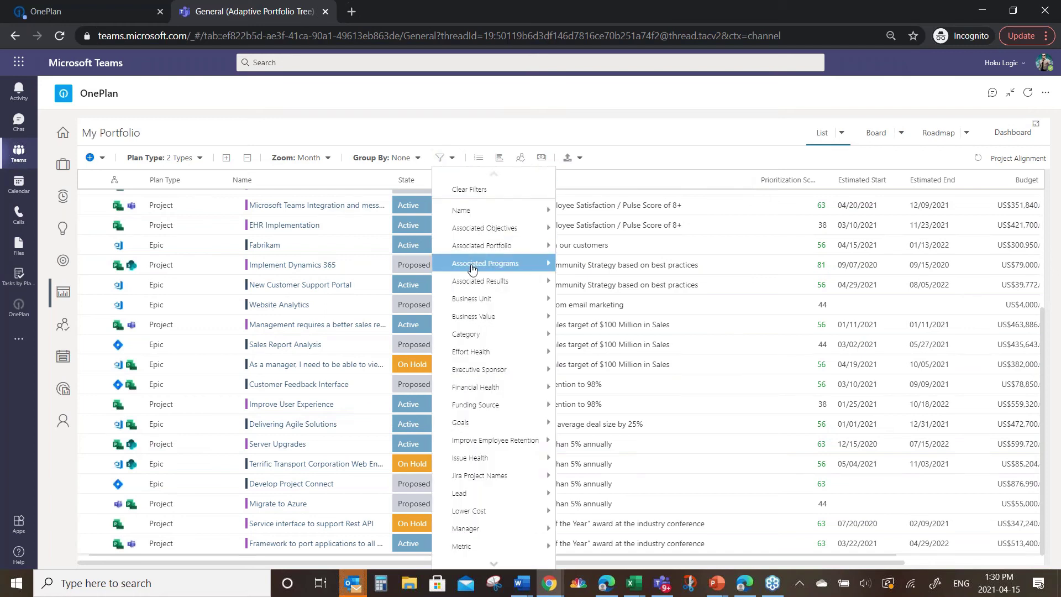
pyautogui.moveTo(478, 285)
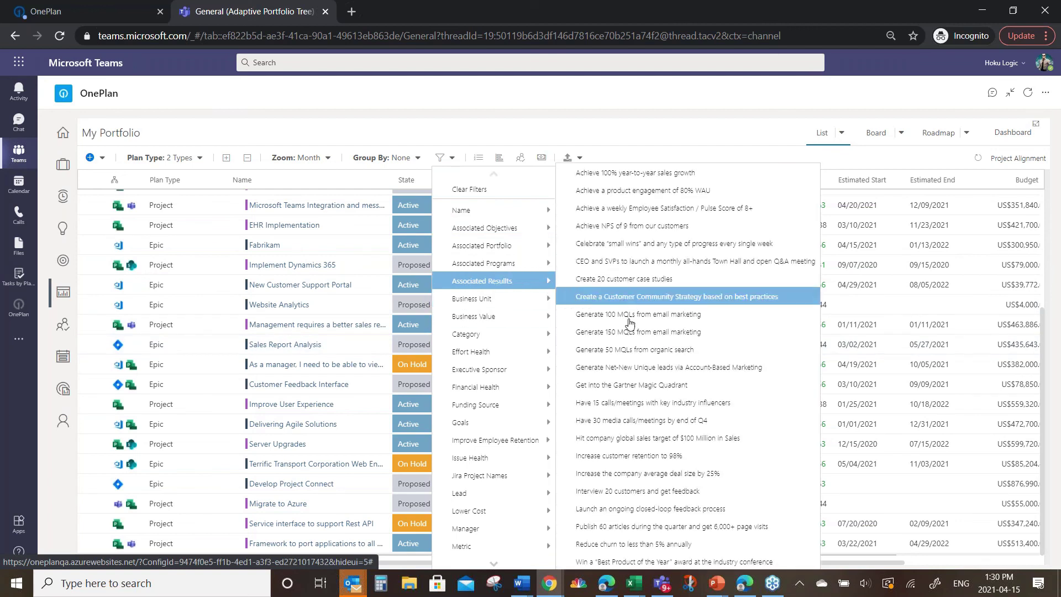
pyautogui.click(627, 546)
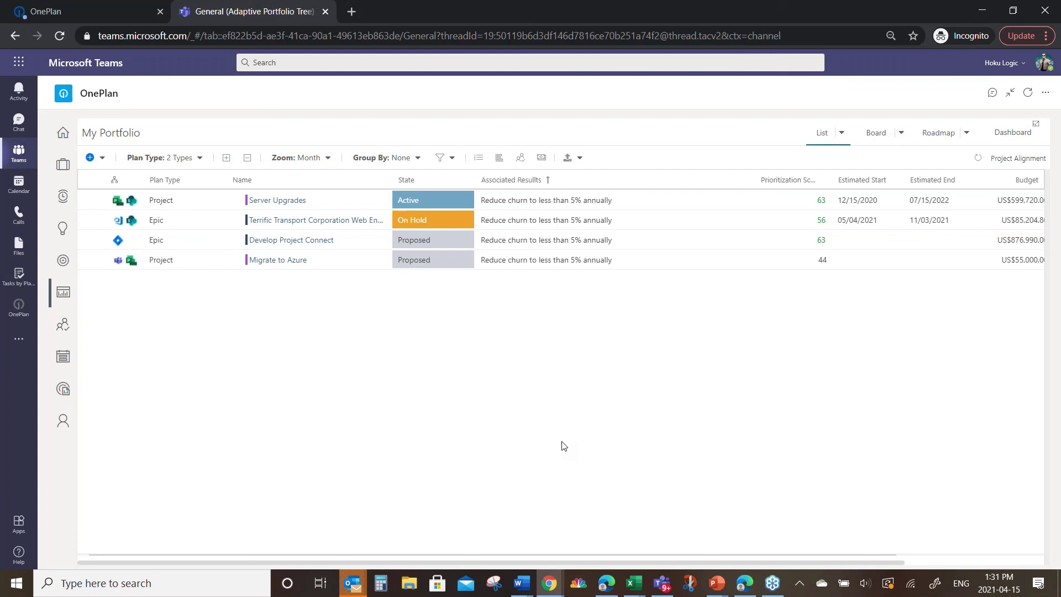
# View the resource capacity for the filtered plans and switch to their monthly budget breakdown.
pyautogui.click(521, 159)
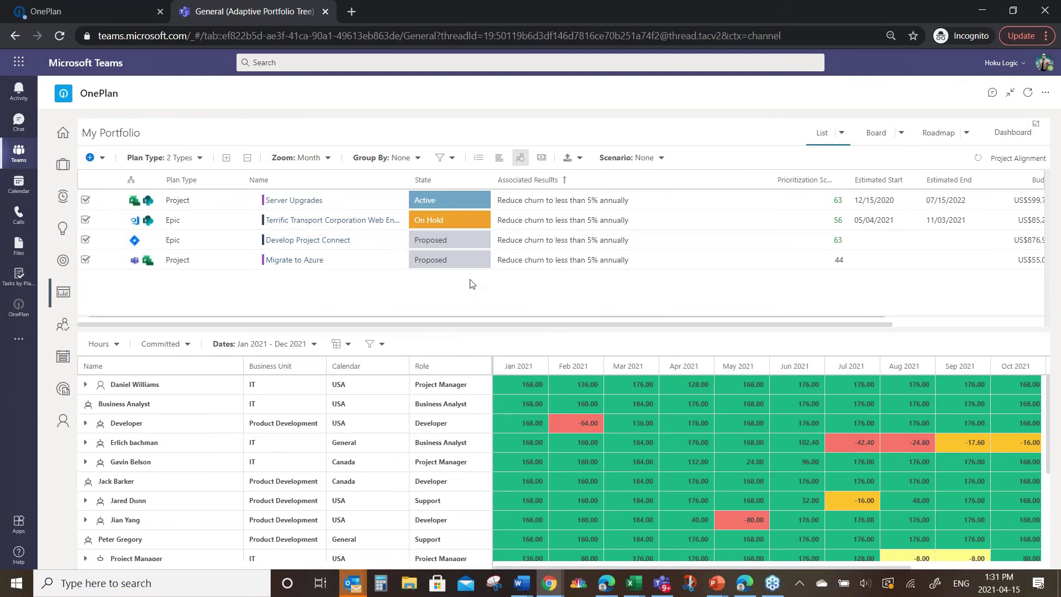
pyautogui.click(542, 160)
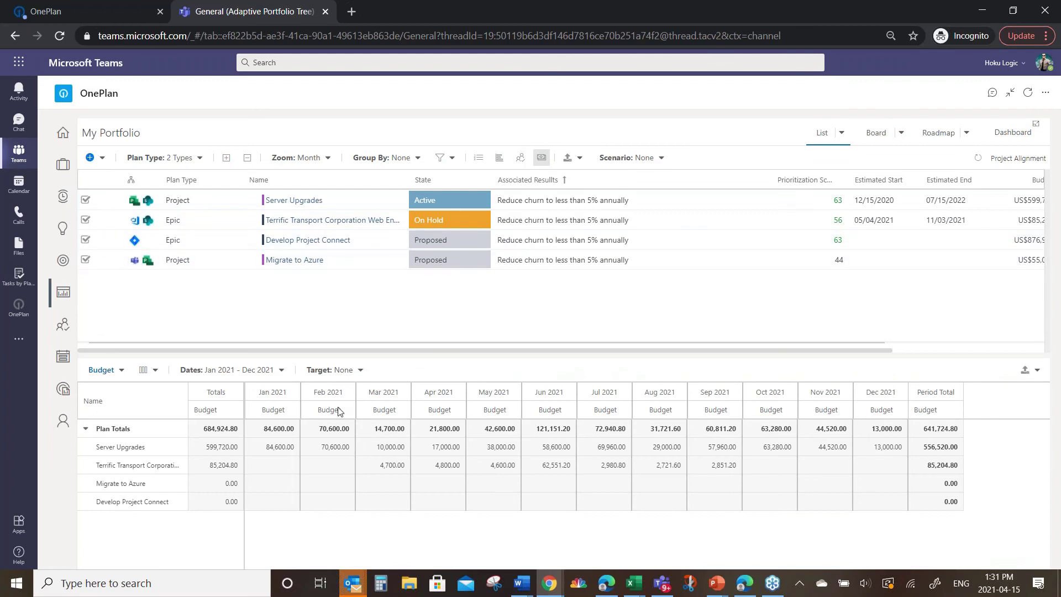
pyautogui.click(462, 236)
pyautogui.click(482, 240)
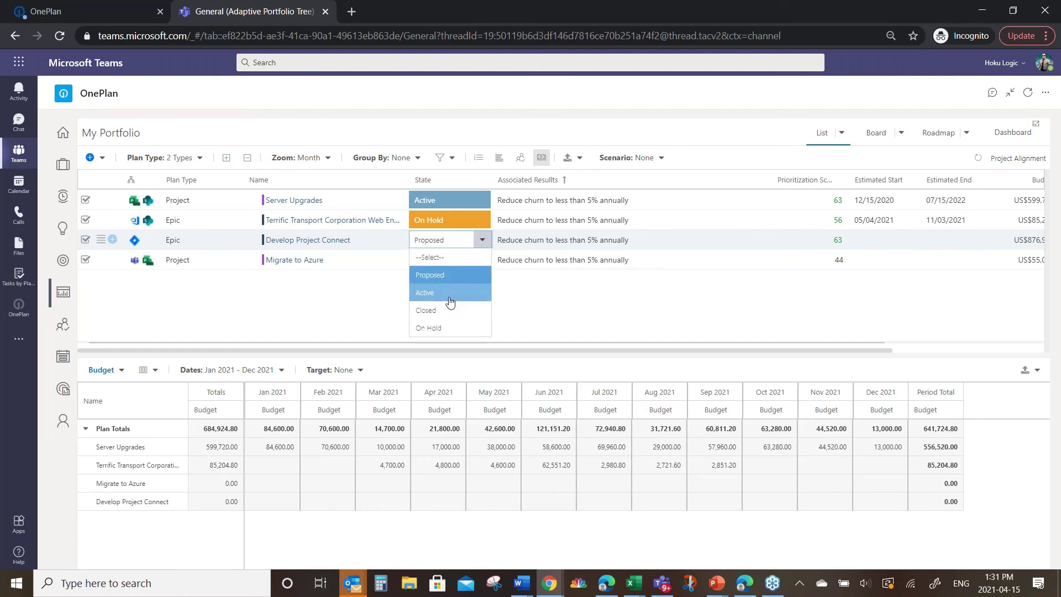
pyautogui.click(367, 308)
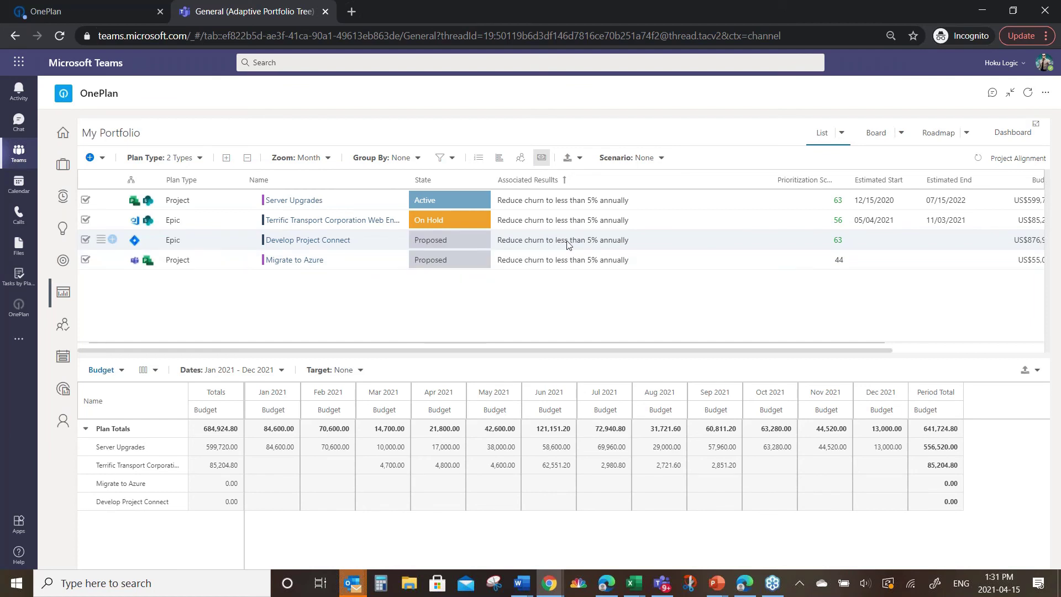